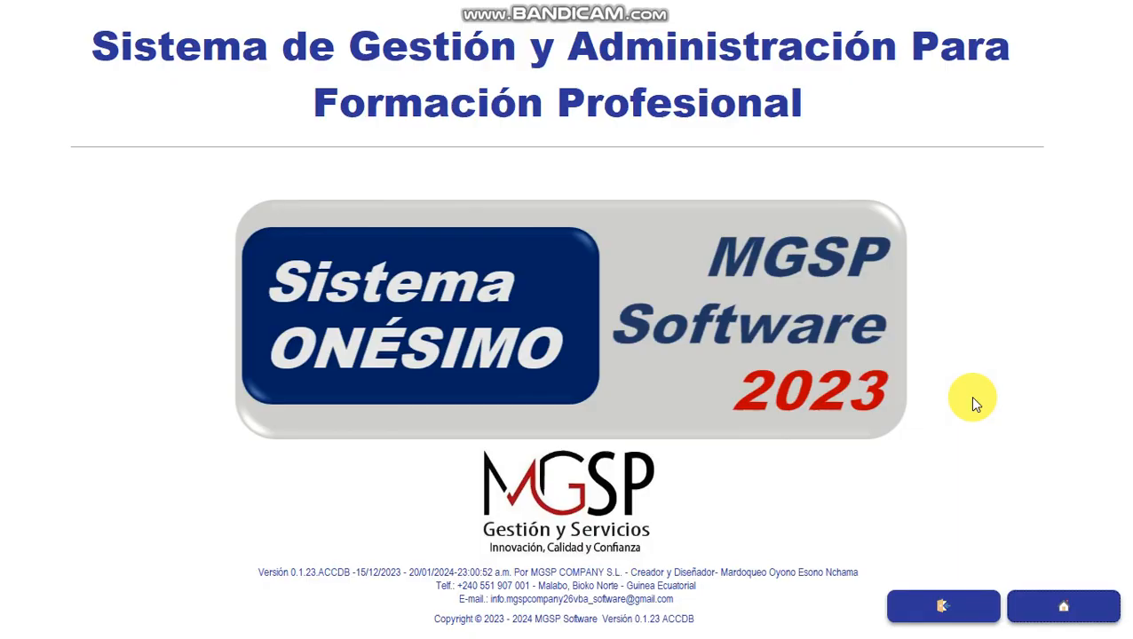
# - Log in with the user name Administrador and its account password
pyautogui.click(1061, 603)
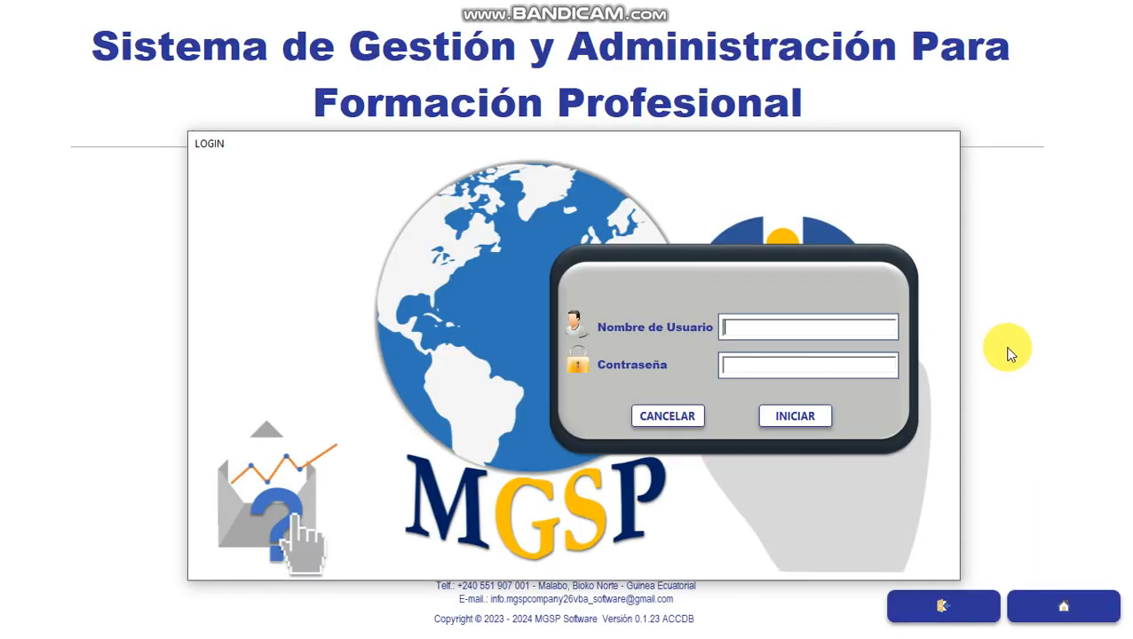
pyautogui.write('Administrador')
pyautogui.press('Tab')
pyautogui.write('*****')
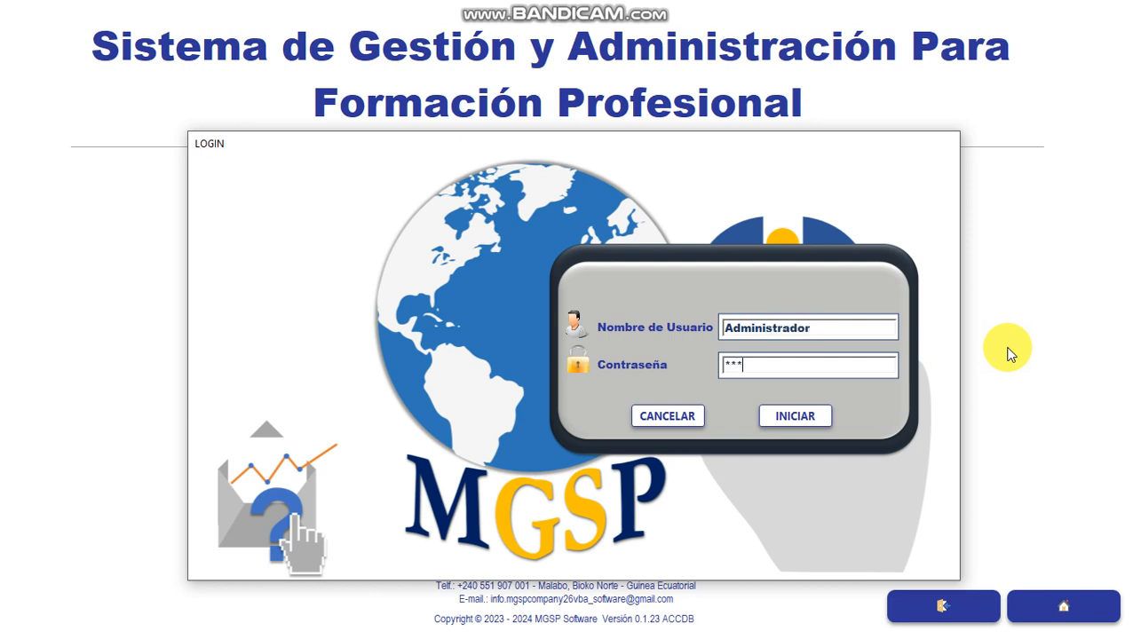
pyautogui.write('**')
pyautogui.click(804, 425)
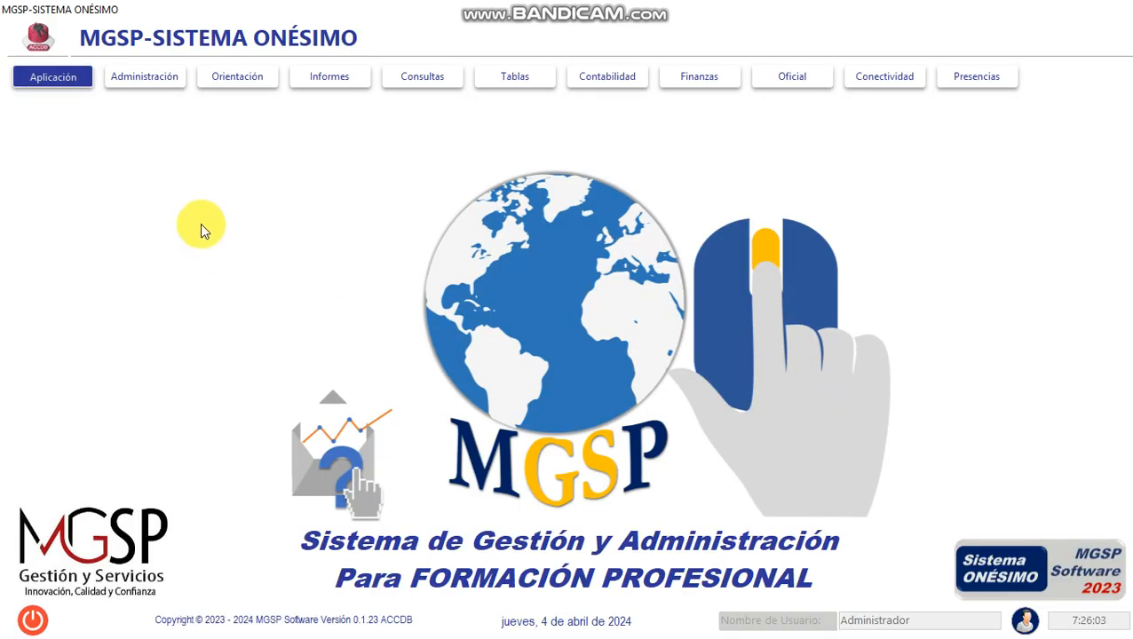
# - Open the Grupos form from the Orientación section to create a group record
pyautogui.click(168, 85)
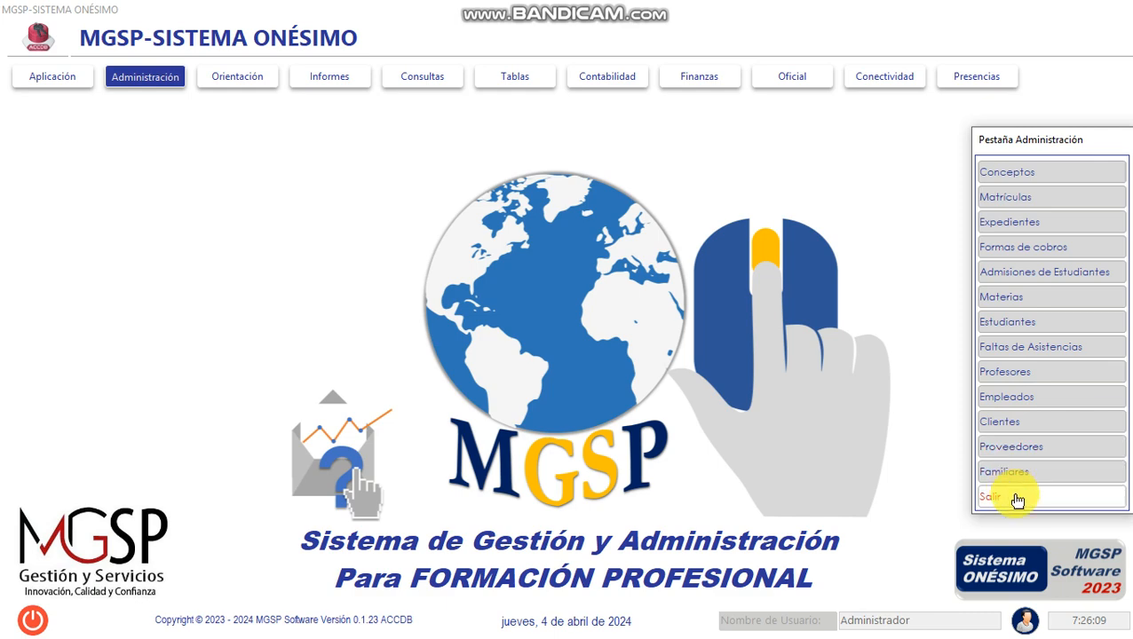
pyautogui.click(1037, 500)
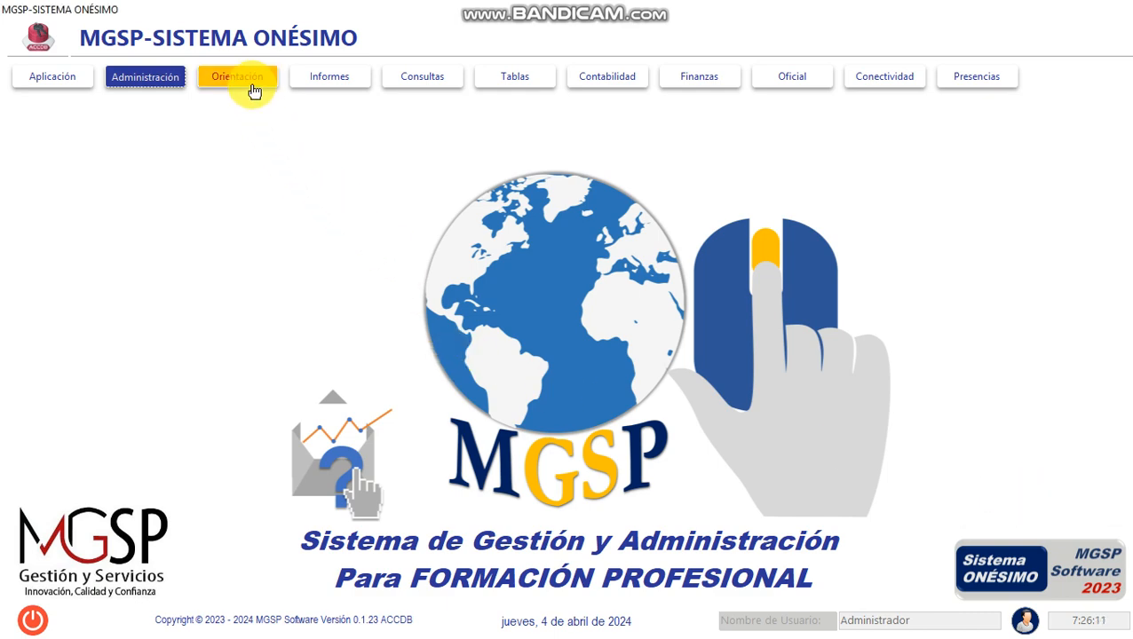
pyautogui.click(252, 87)
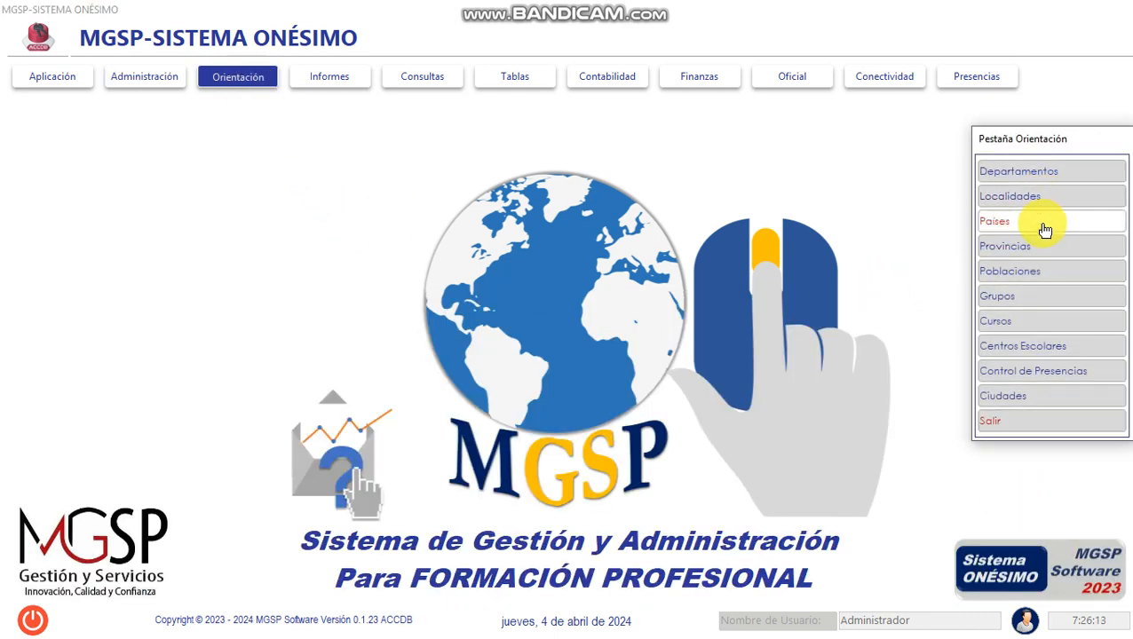
pyautogui.click(1035, 298)
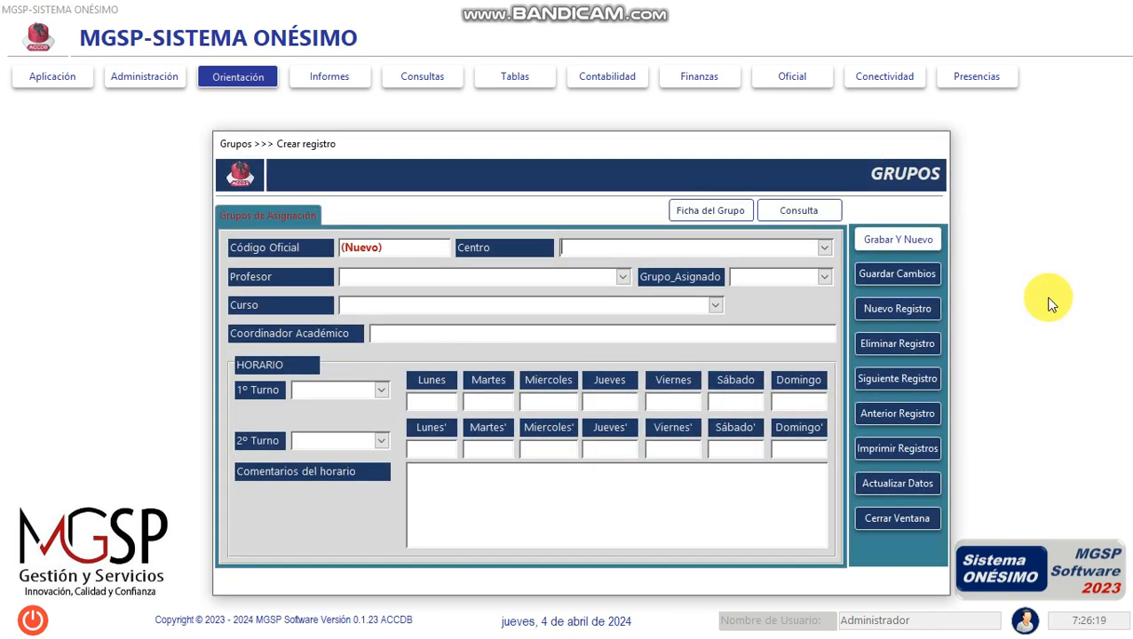
# - Set the group's Centro to SISTEMA ONÉSIMO and choose the only listed teacher as Profesor
pyautogui.click(823, 249)
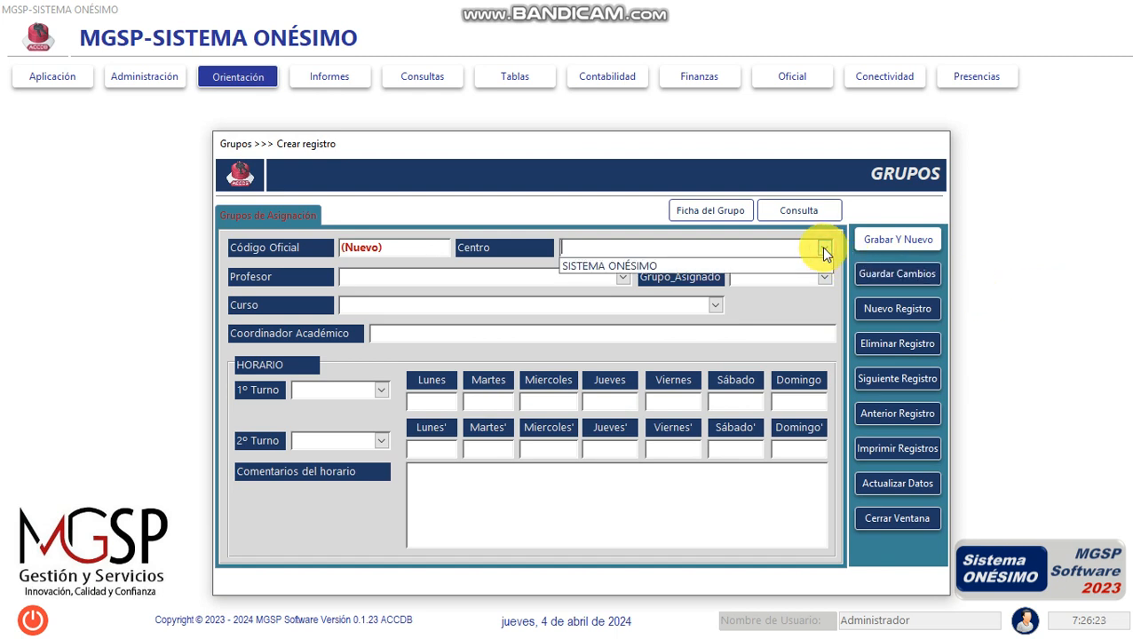
pyautogui.click(820, 265)
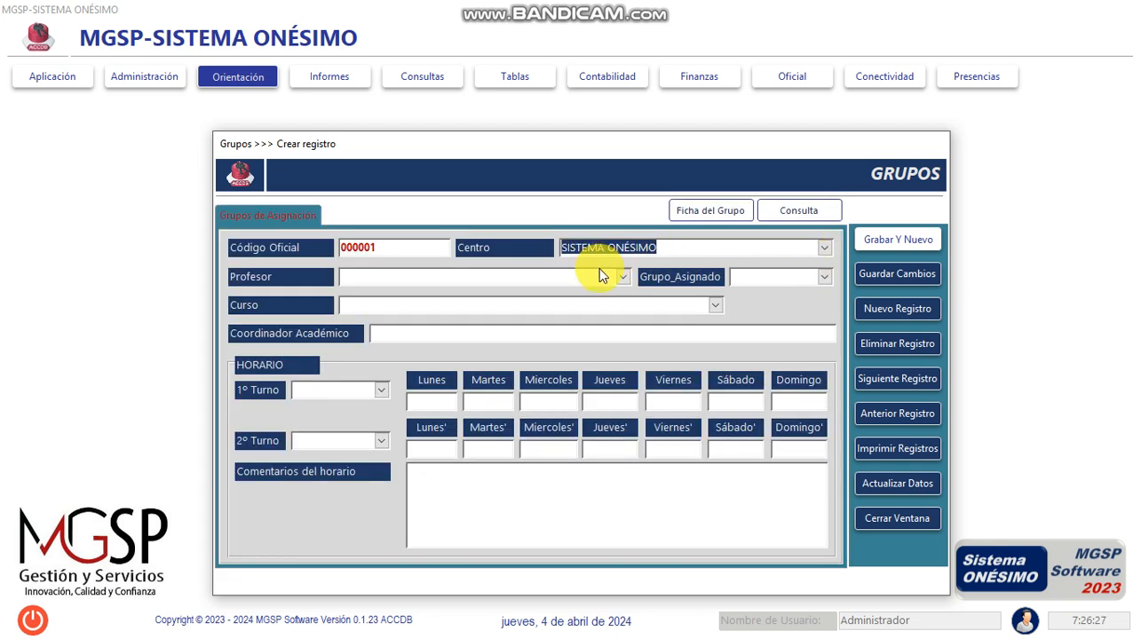
pyautogui.press('Tab')
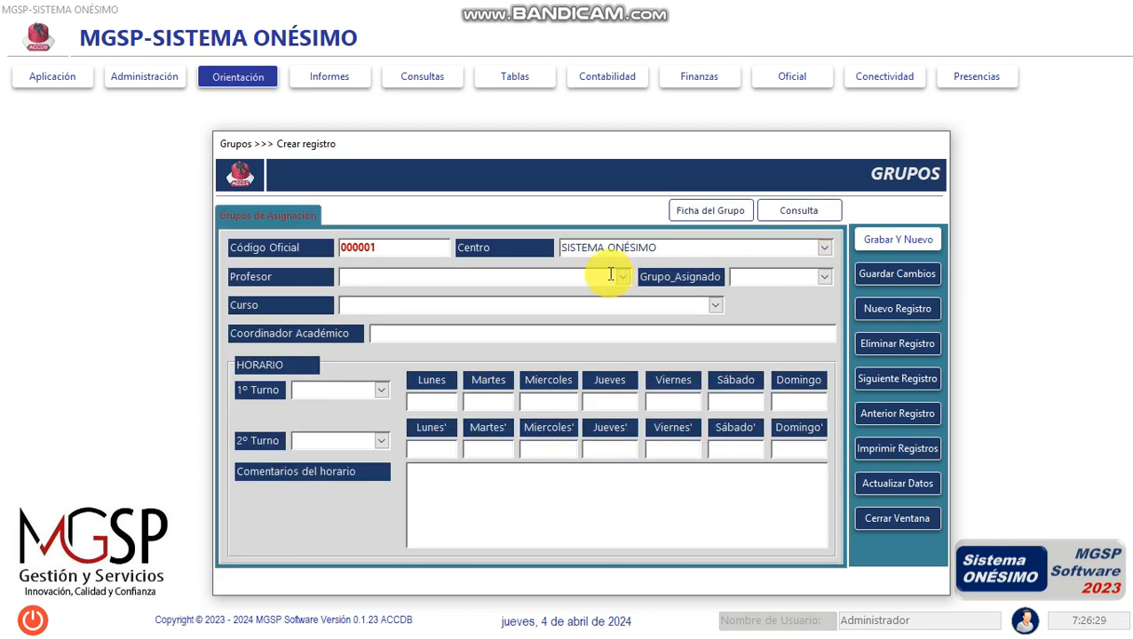
pyautogui.click(622, 277)
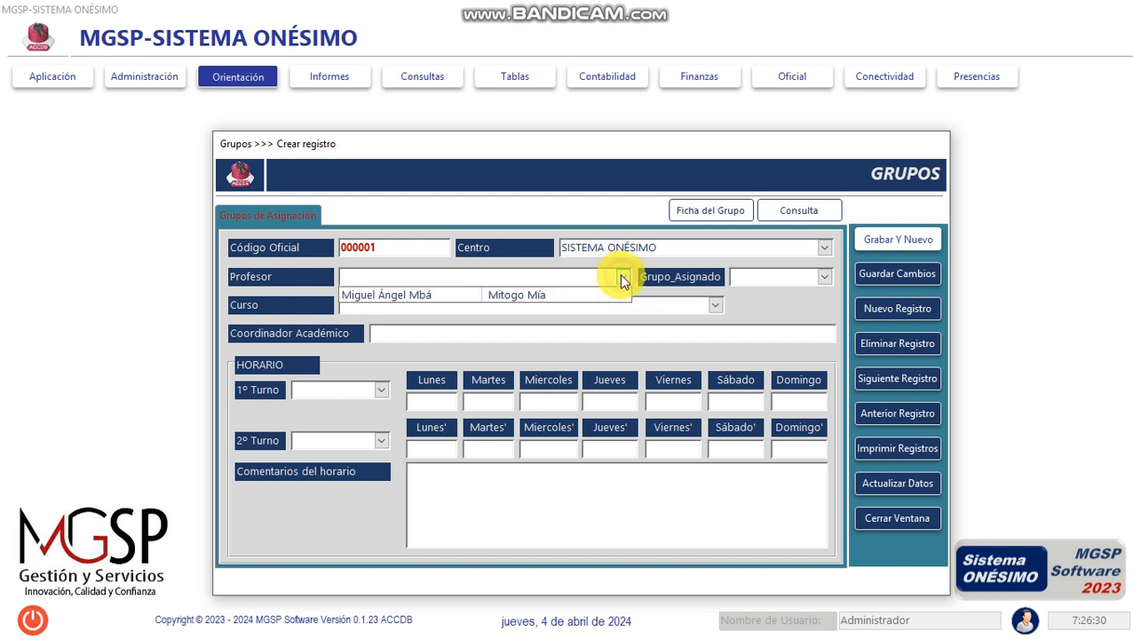
pyautogui.click(614, 296)
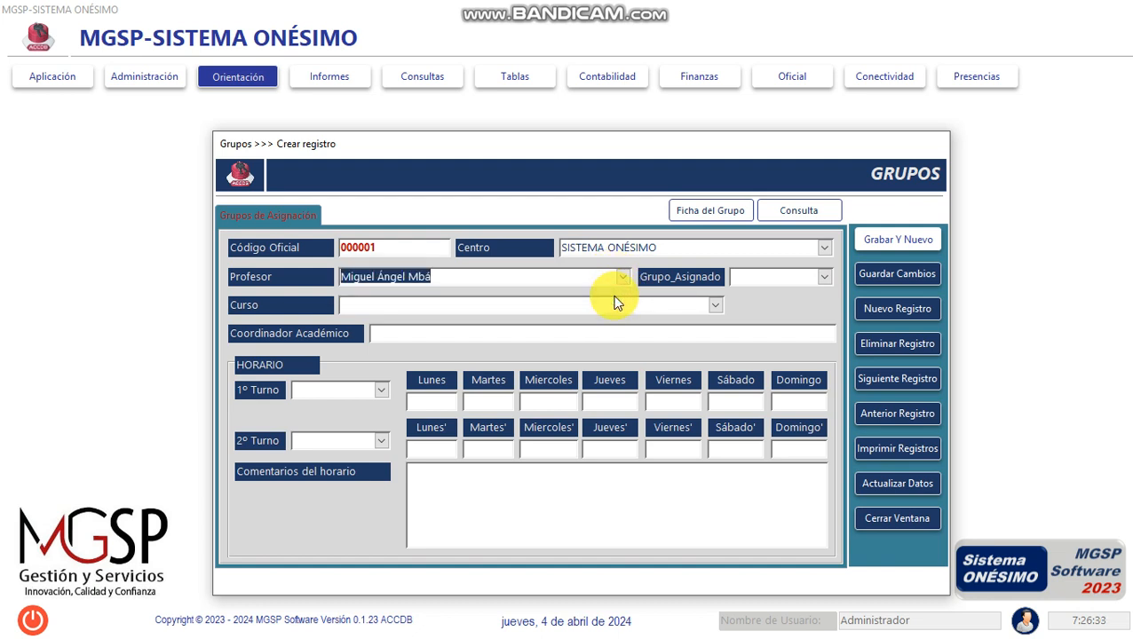
# - Assign Grupo "AB" and the course Gestión Inmobiliaría y Administración de Empresas to the record
pyautogui.click(823, 277)
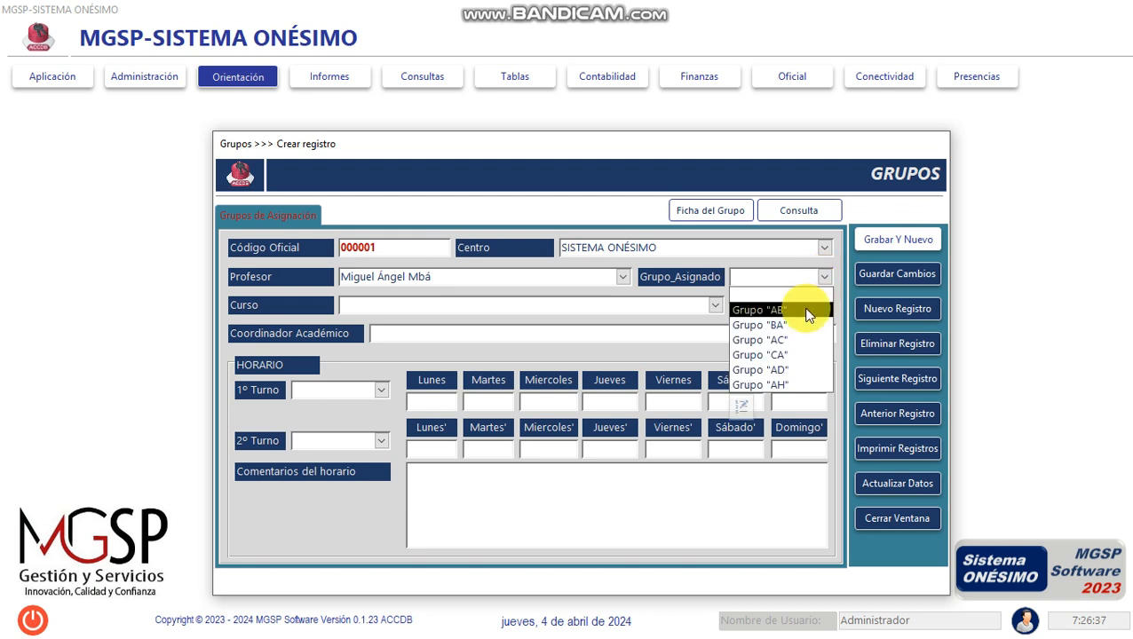
pyautogui.click(807, 315)
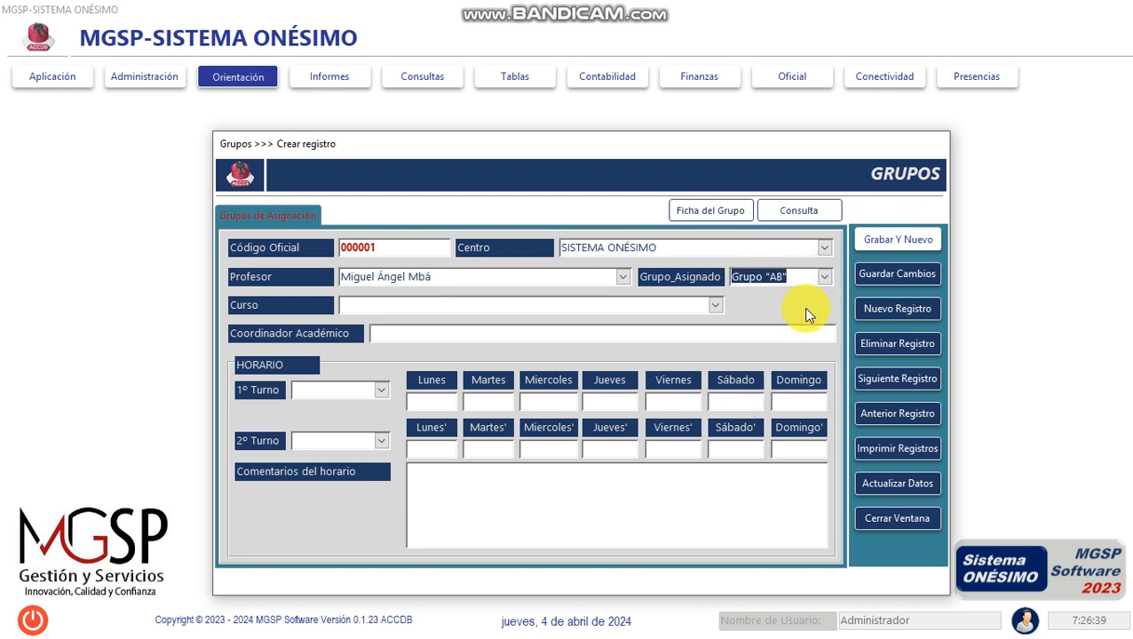
pyautogui.click(716, 306)
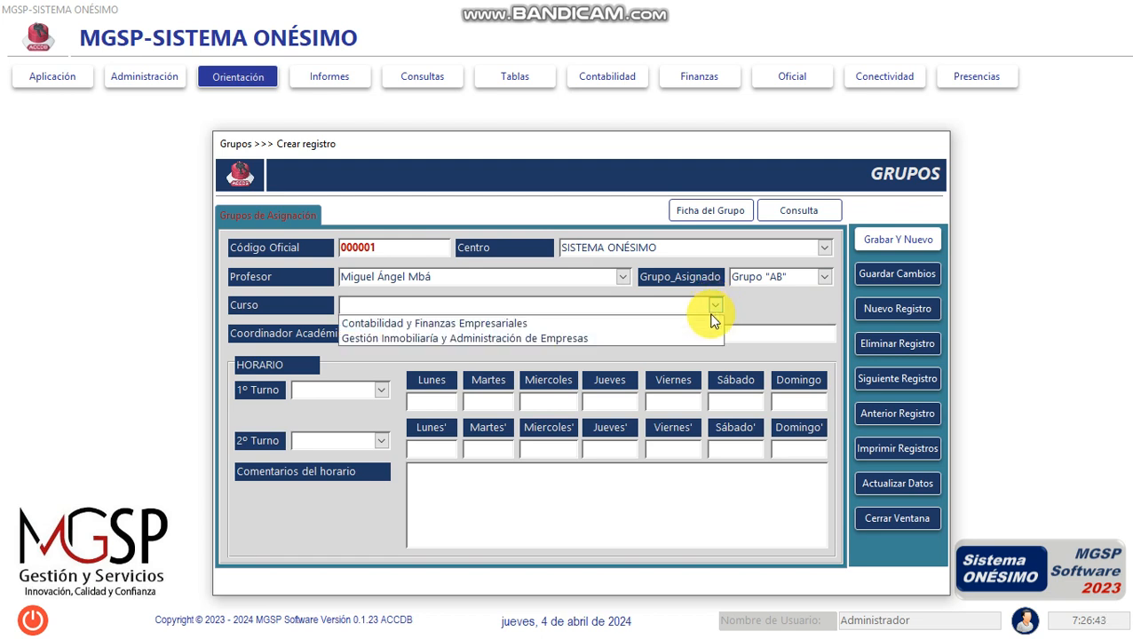
pyautogui.click(710, 337)
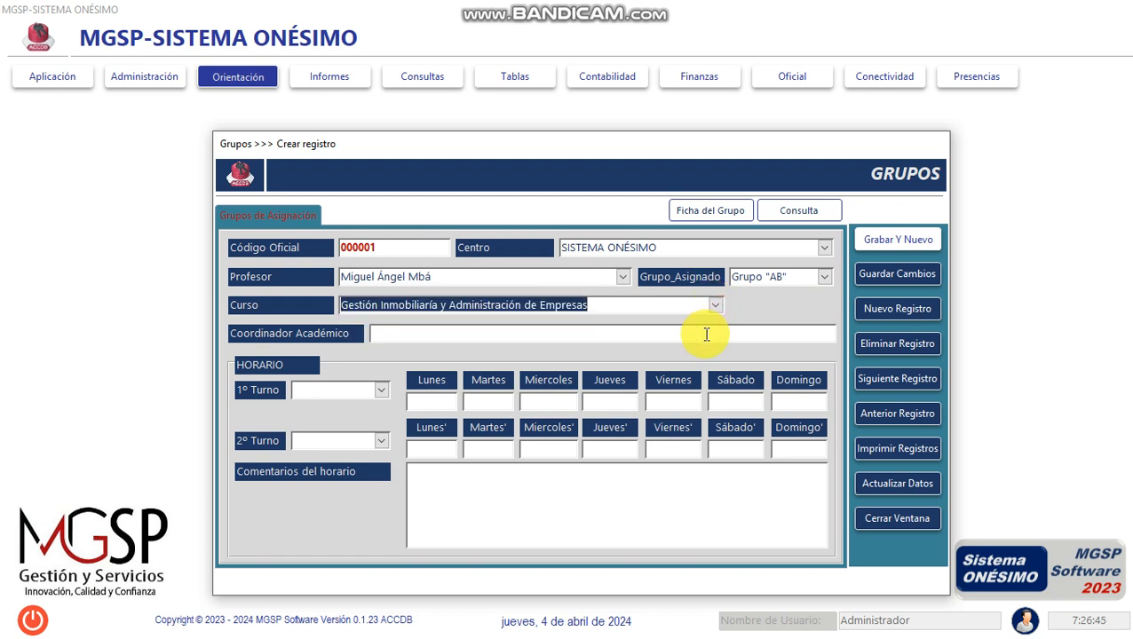
# - Enter the academic coordinator's full name in the group record
pyautogui.click(706, 334)
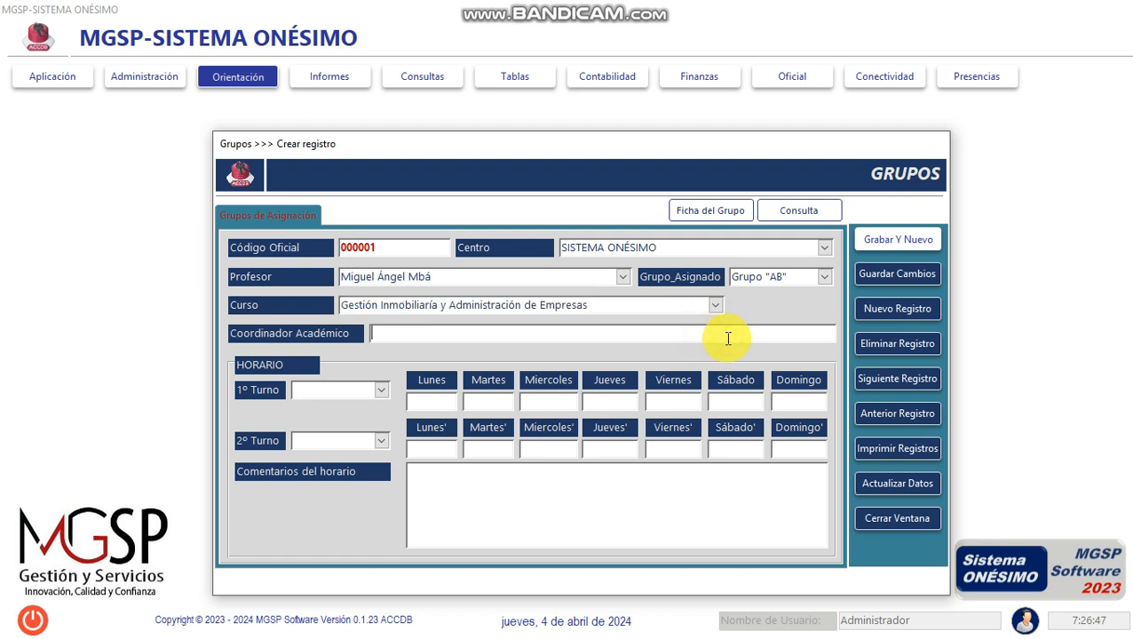
pyautogui.write('m')
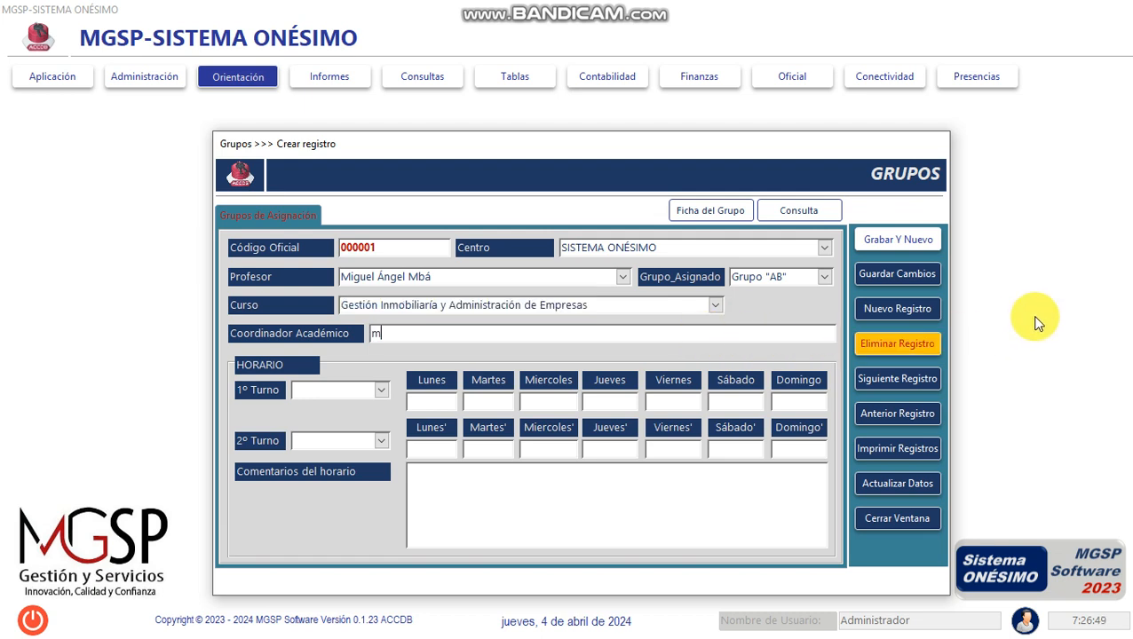
pyautogui.press('BackSpace')
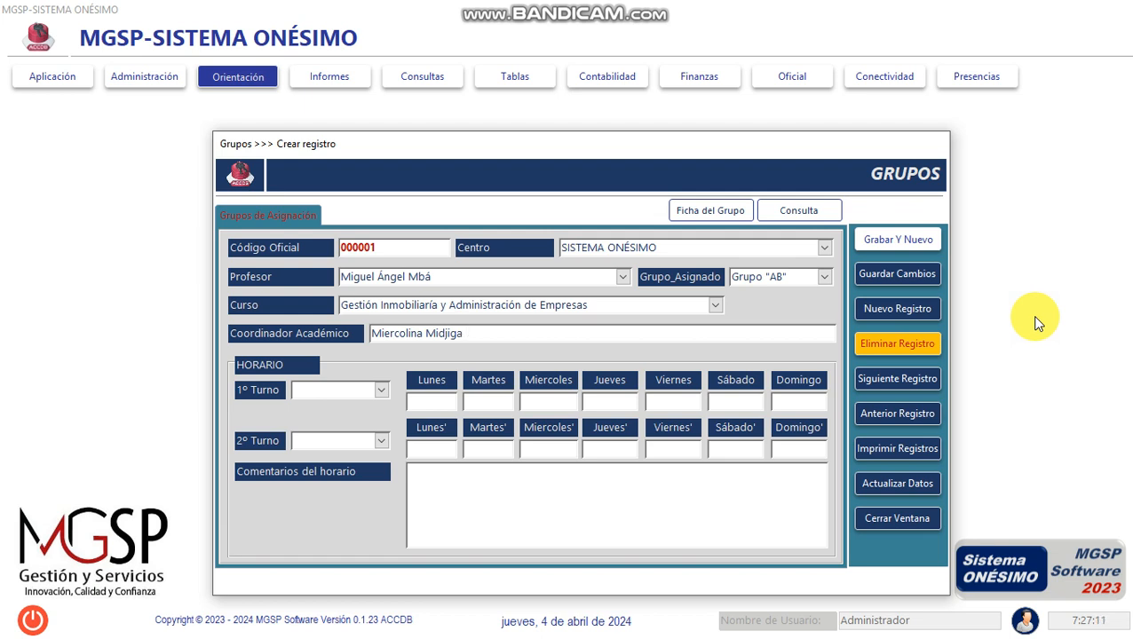
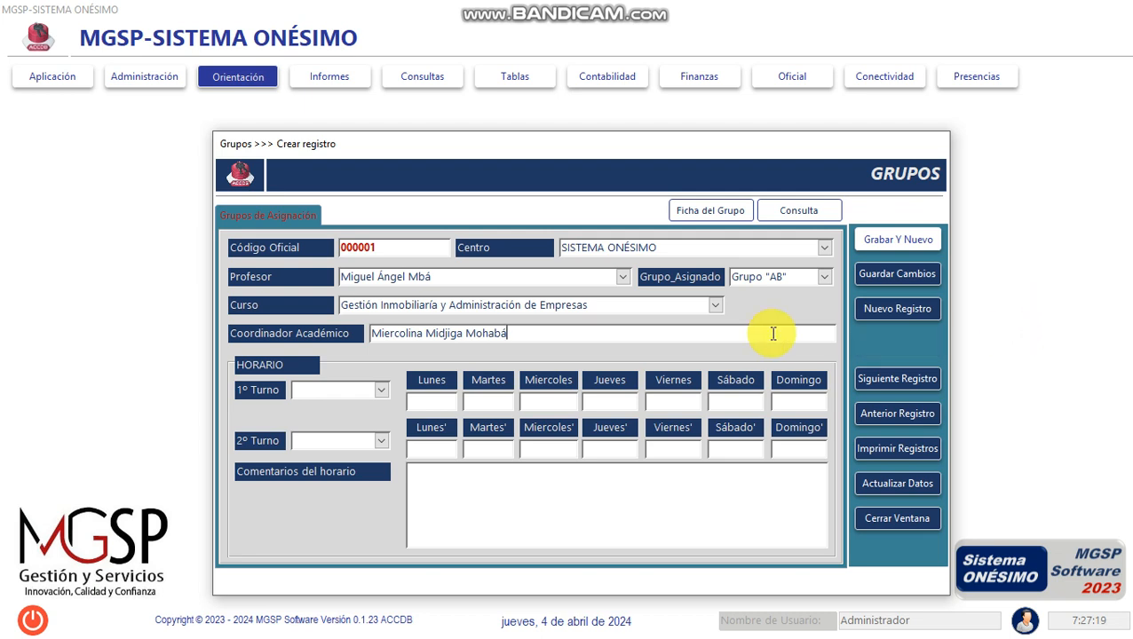
# - Set the first shift to Mañana, with 7:30 on Lunes and 8:00 on Martes
pyautogui.click(379, 390)
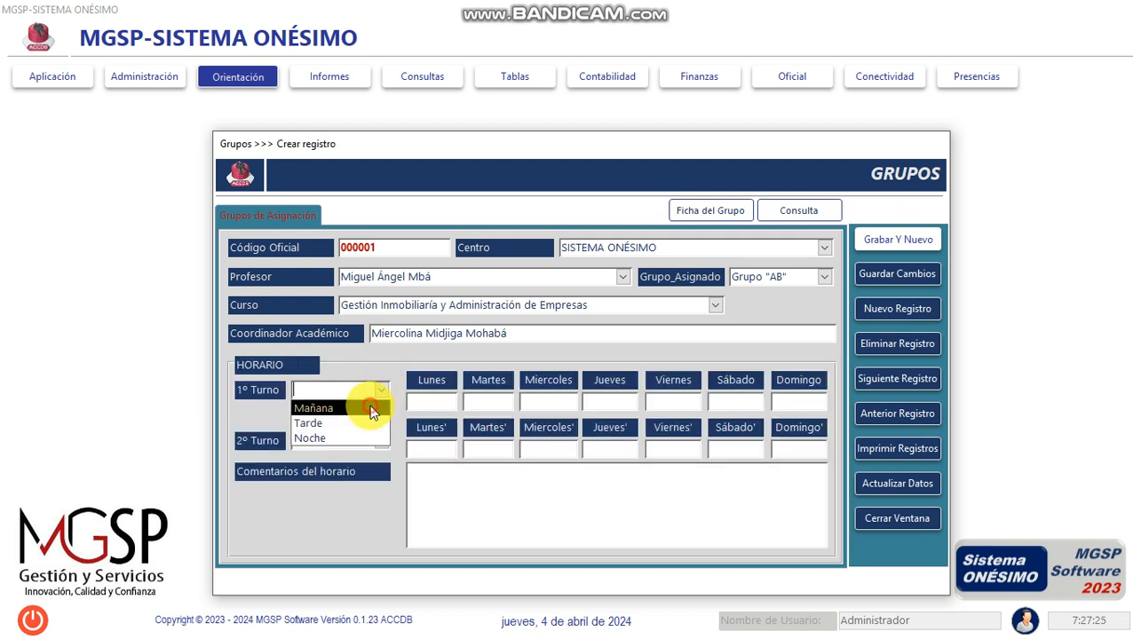
pyautogui.click(379, 406)
pyautogui.click(431, 401)
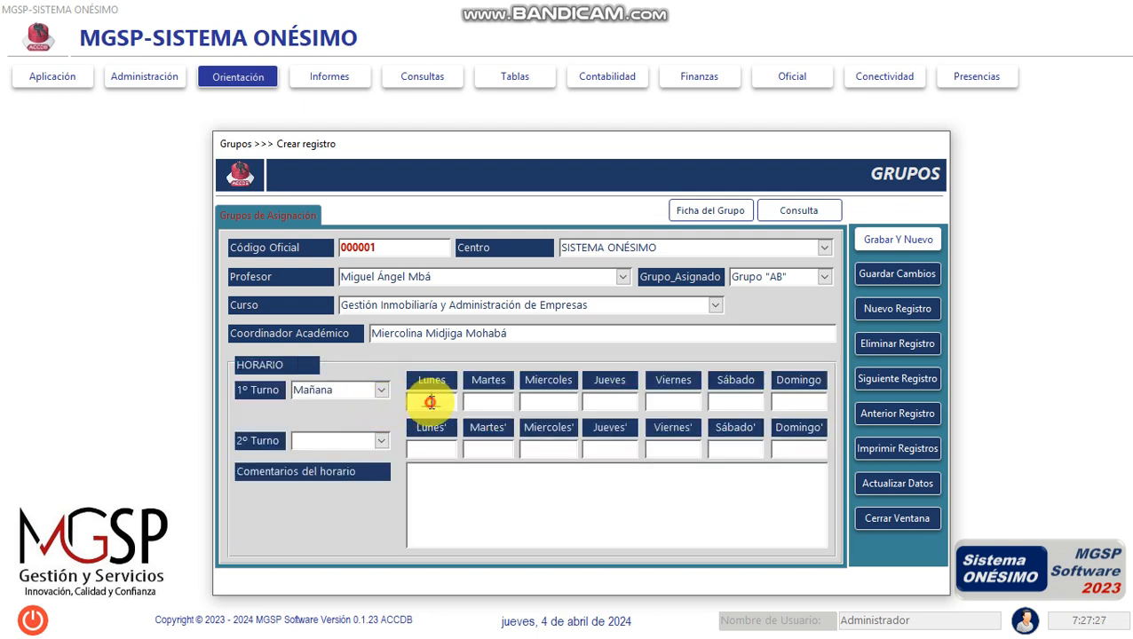
pyautogui.moveTo(423, 400); pyautogui.dragTo(451, 404)
pyautogui.write('07')
pyautogui.write('30')
pyautogui.press('Tab')
pyautogui.write('8')
pyautogui.press('BackSpace')
pyautogui.write('0800')
pyautogui.press('Tab')
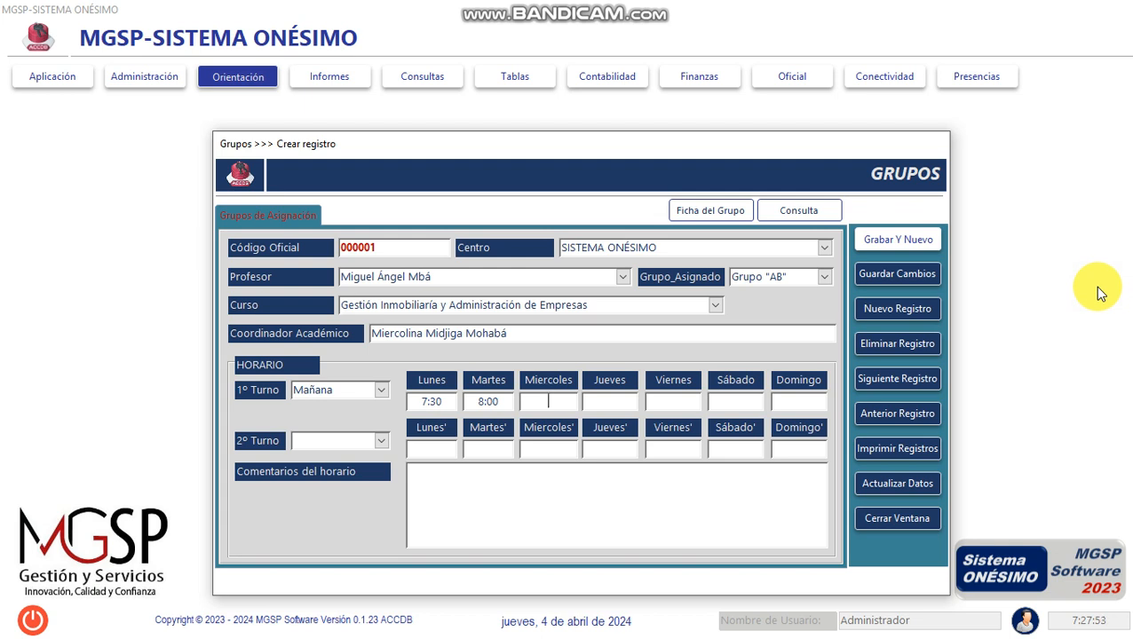
# - Fill in the first shift's times with 10:45 on Miercoles, 11:15 on Jueves and 9:00 on Viernes
pyautogui.write('10:45')
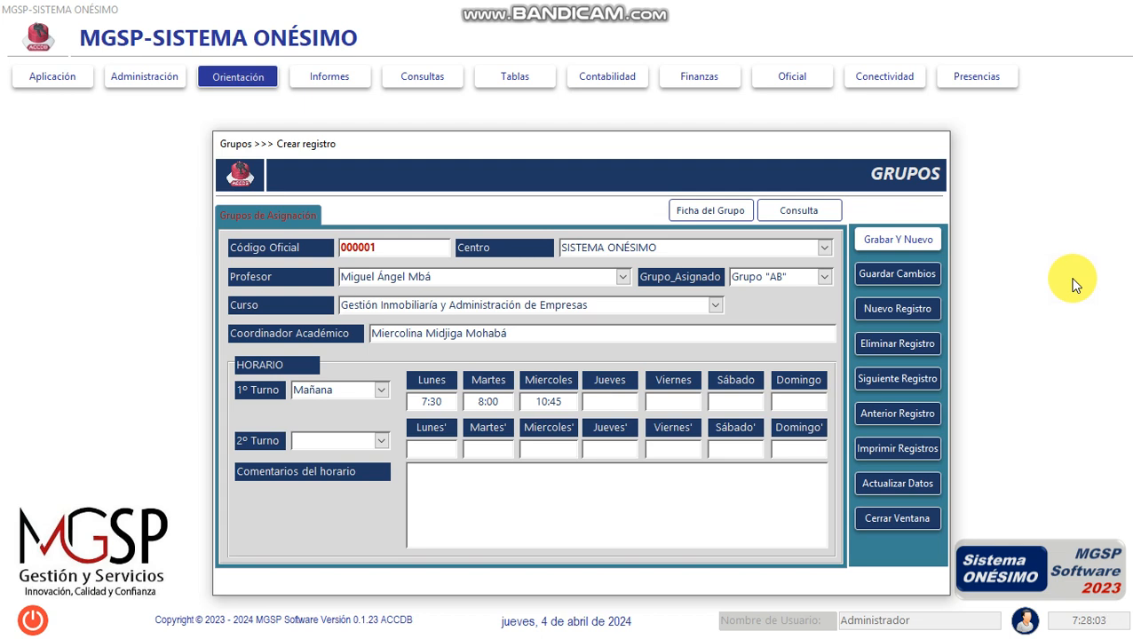
pyautogui.write('11:15')
pyautogui.press('Tab')
pyautogui.write('9:00')
pyautogui.press('Tab')
pyautogui.press('Tab')
pyautogui.press('Tab')
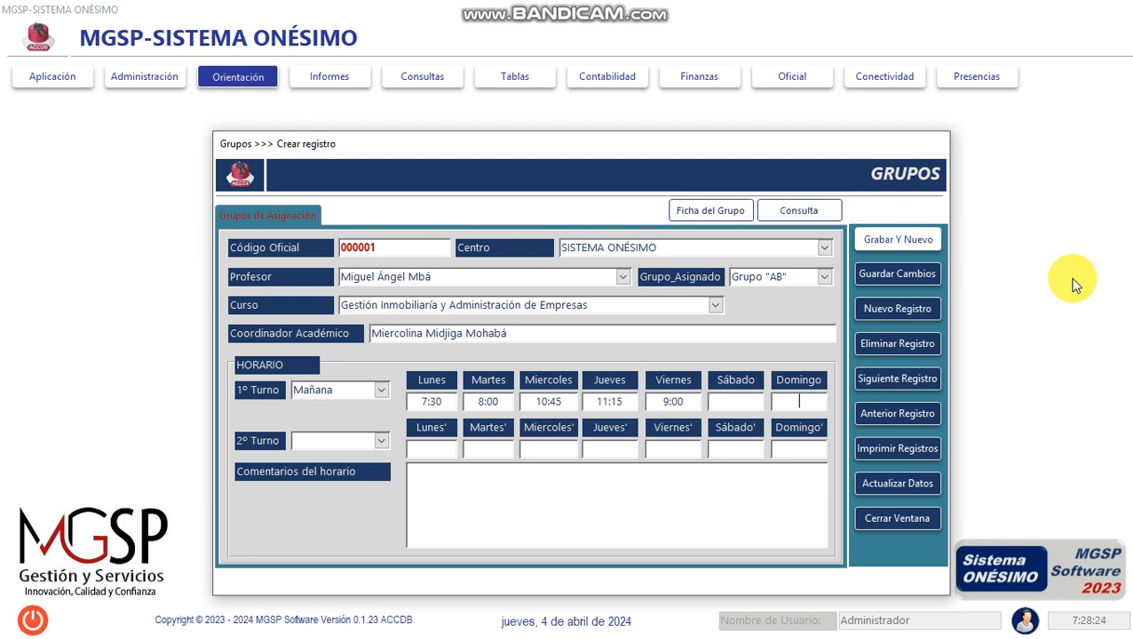
# - Set the second shift to Tarde, with 13:35 on Lunes and 14:00 on Martes
pyautogui.click(380, 441)
pyautogui.click(362, 471)
pyautogui.press('Tab')
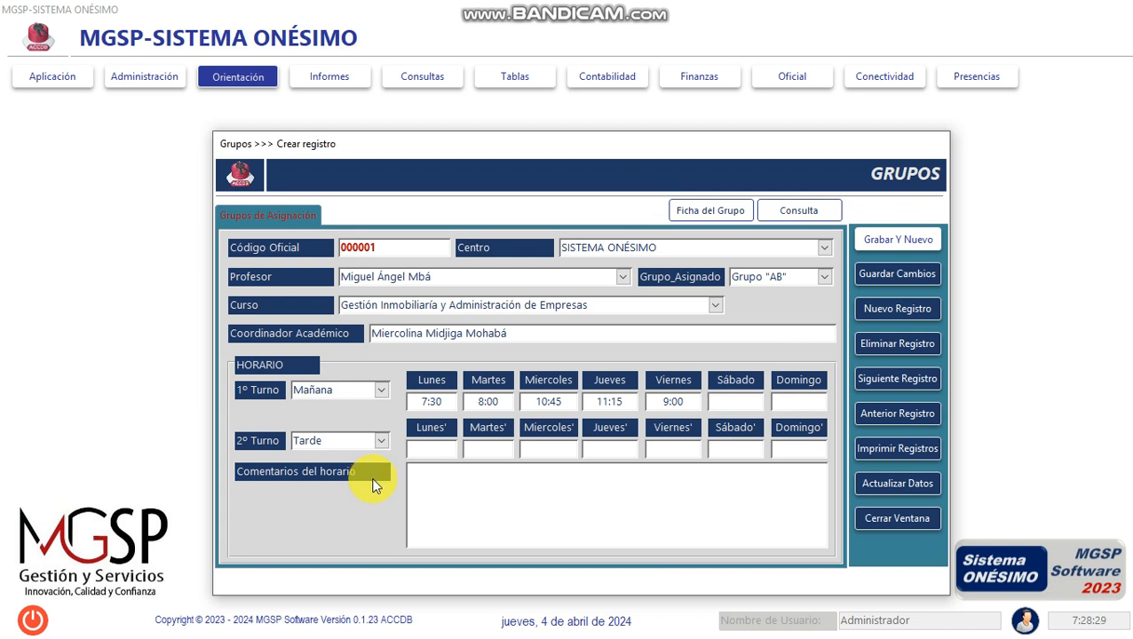
pyautogui.write('13:35')
pyautogui.press('Tab')
pyautogui.write('14:00')
# - Complete the second shift with 15:45 on Miercoles, 16:45 on Jueves and 17:30 on Viernes, and save the group record
pyautogui.press('Tab')
pyautogui.write('15:45')
pyautogui.press('Tab')
pyautogui.write('12')
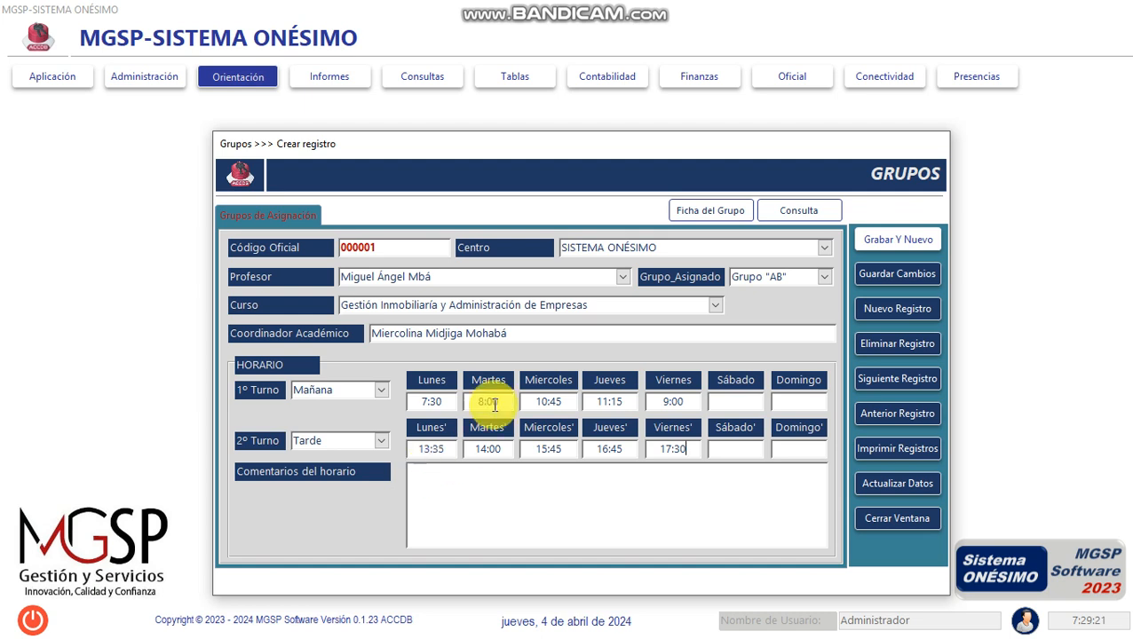
pyautogui.click(901, 274)
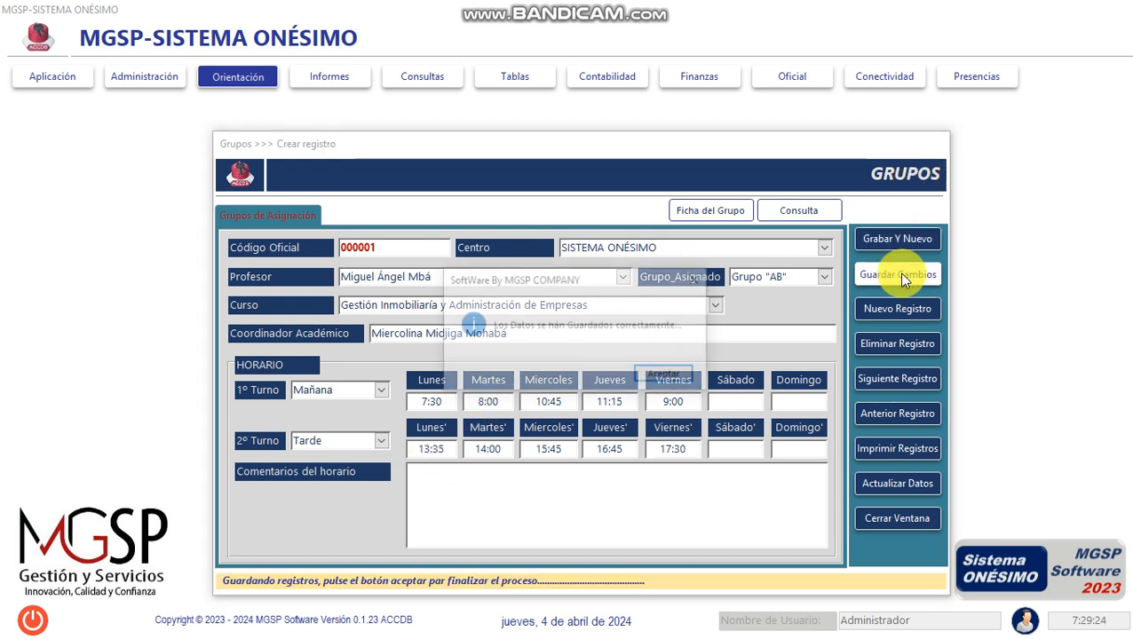
pyautogui.click(691, 373)
# - Review the general report of groups and schedules, check the available printers without printing, and close the report
pyautogui.click(913, 453)
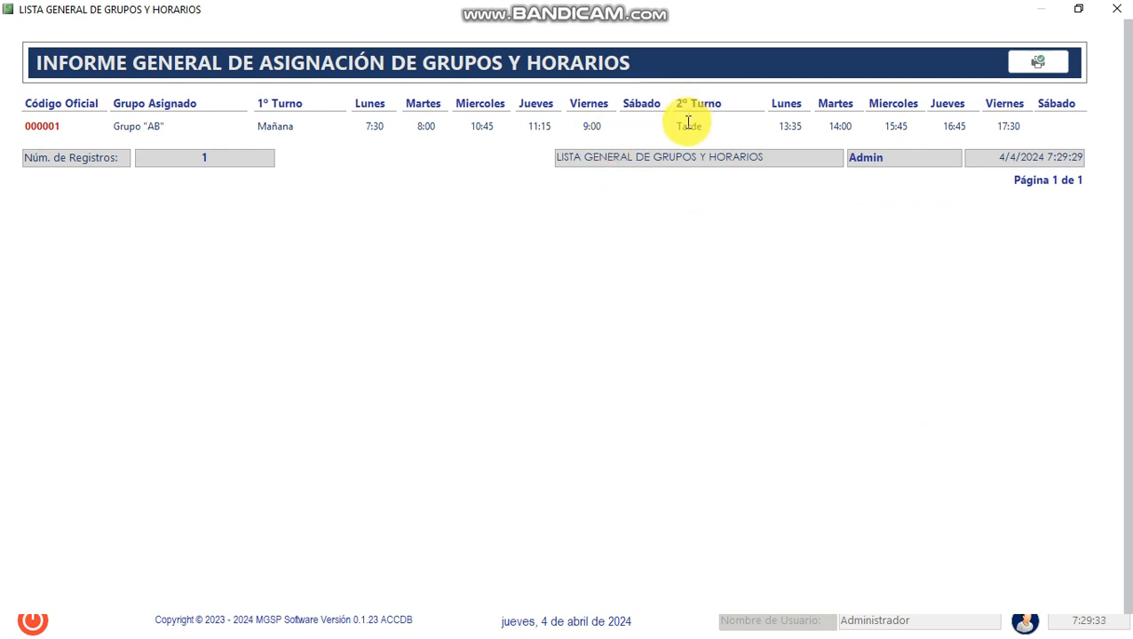
pyautogui.click(839, 126)
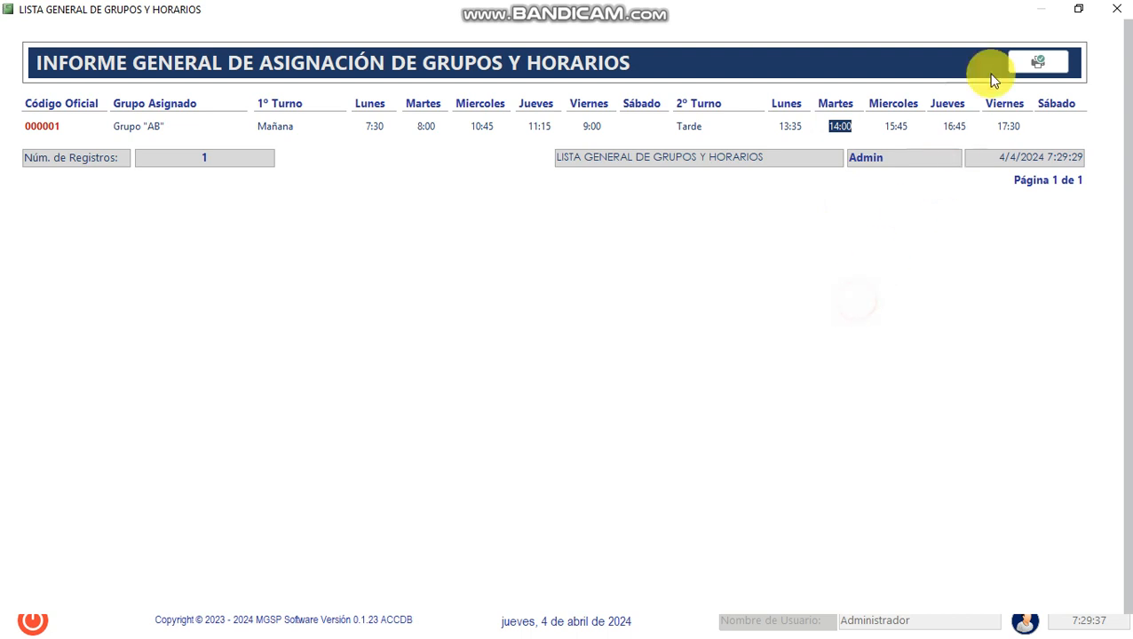
pyautogui.click(1024, 66)
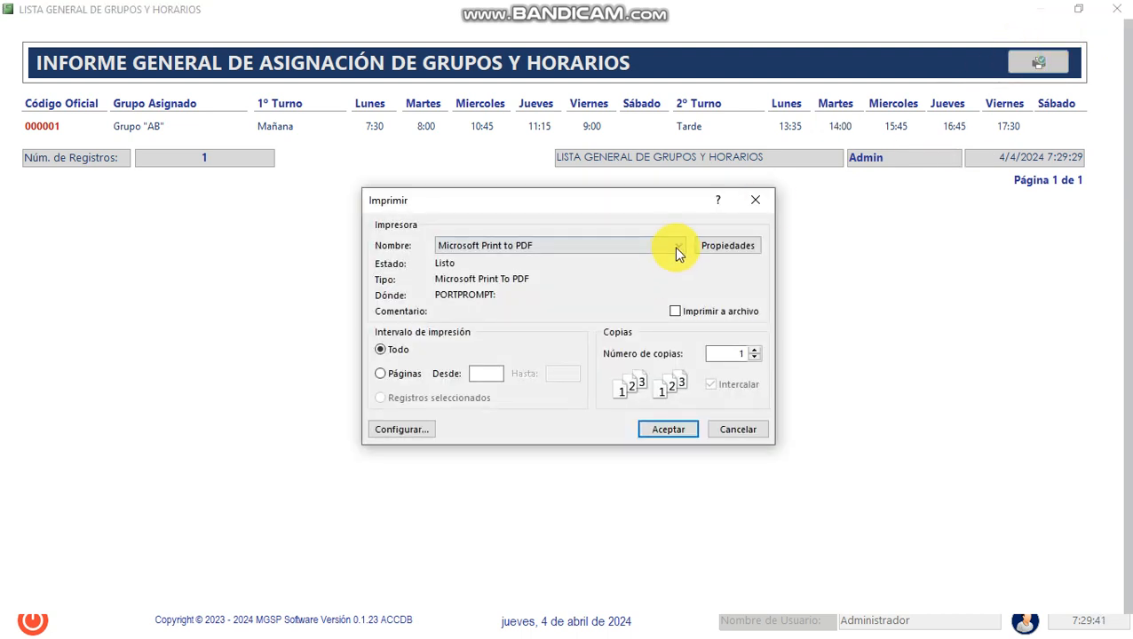
pyautogui.click(680, 246)
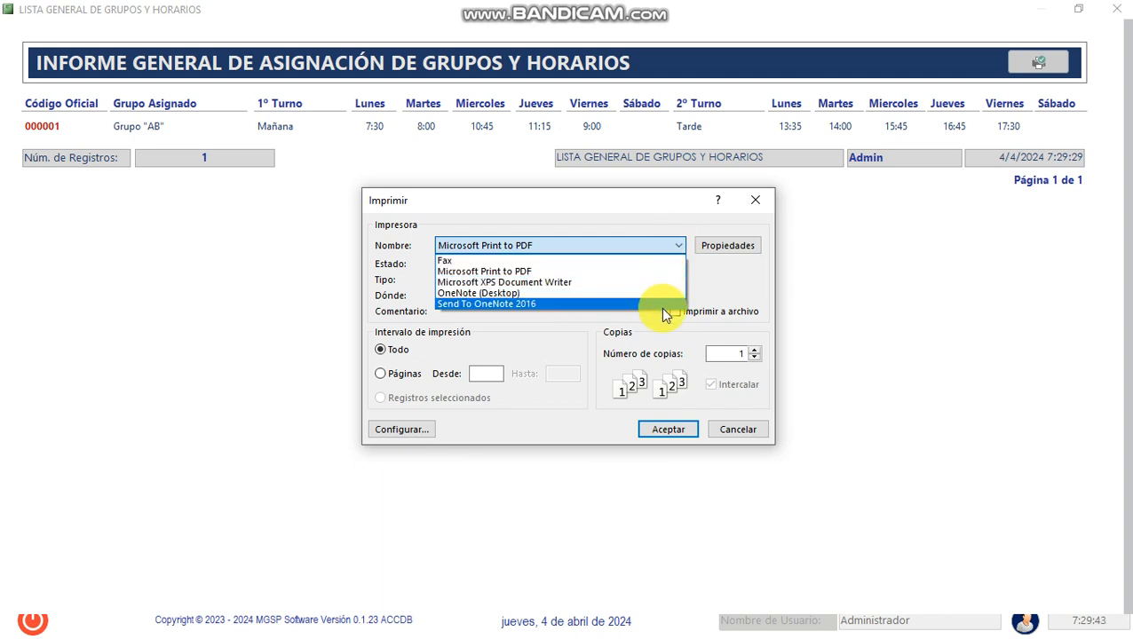
pyautogui.click(719, 219)
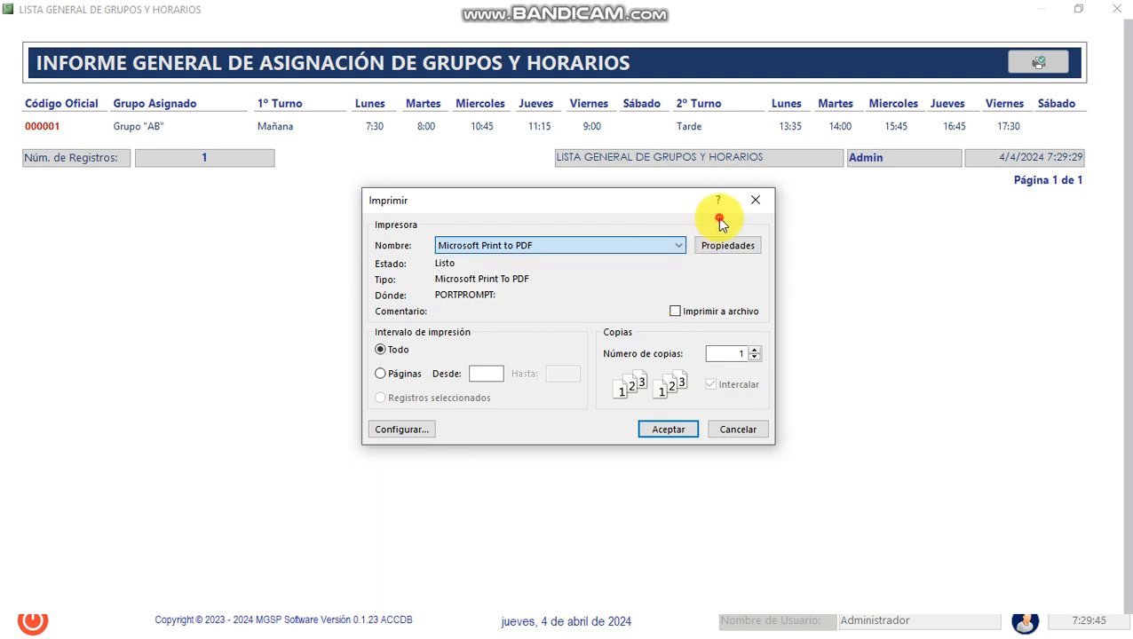
pyautogui.click(719, 433)
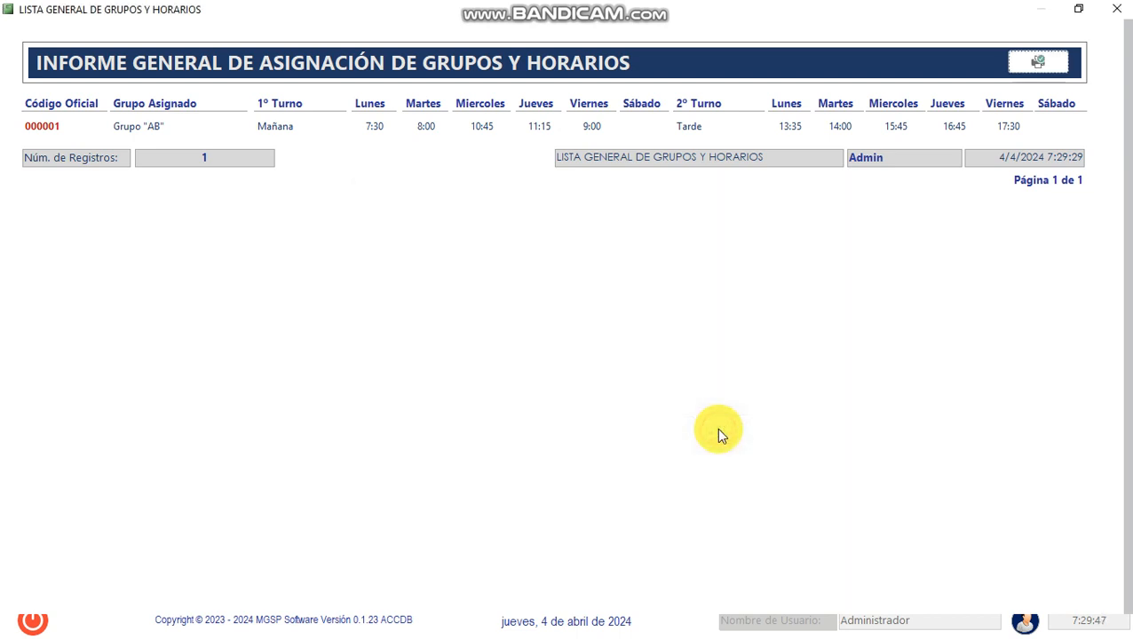
pyautogui.click(1108, 10)
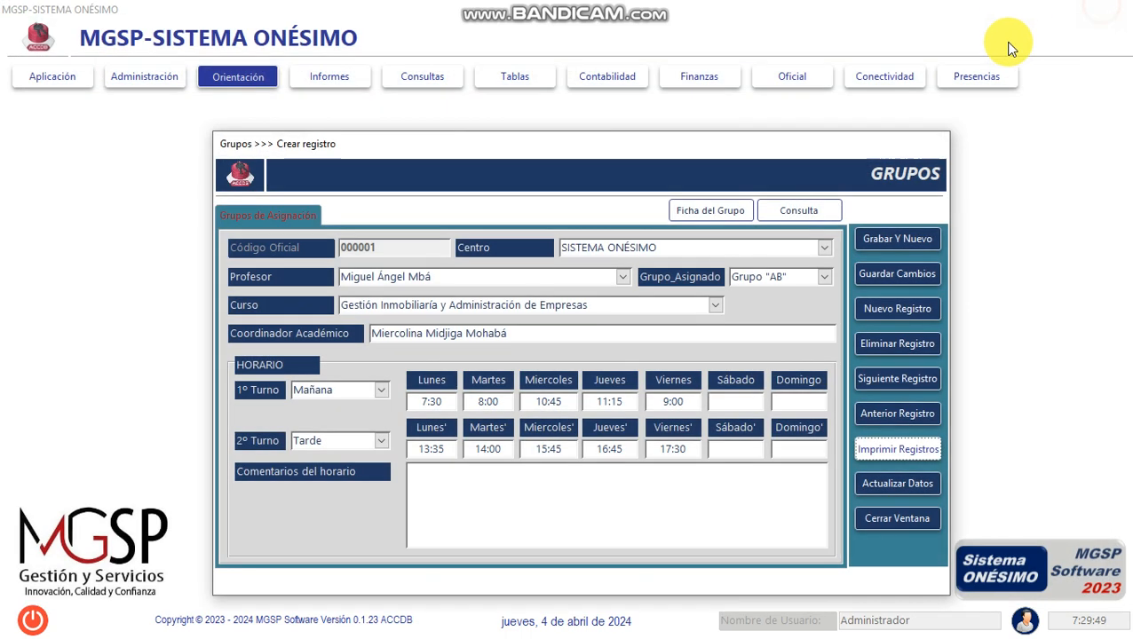
# - Open the query of schedules by group, refresh it and review the entry for Grupo "AB"
pyautogui.click(908, 275)
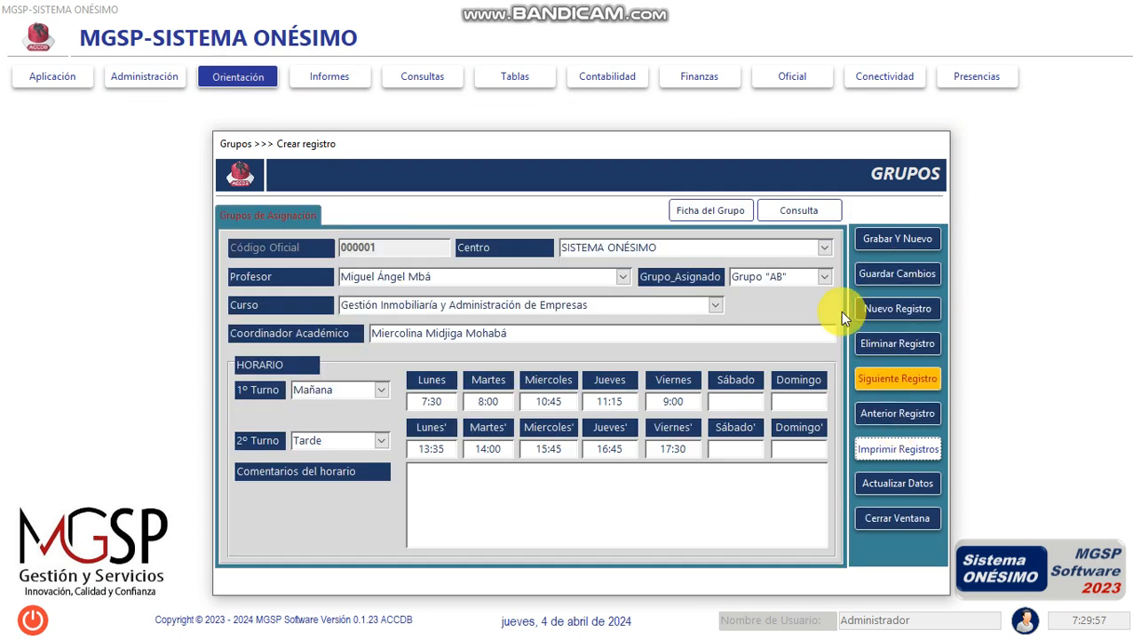
pyautogui.click(796, 211)
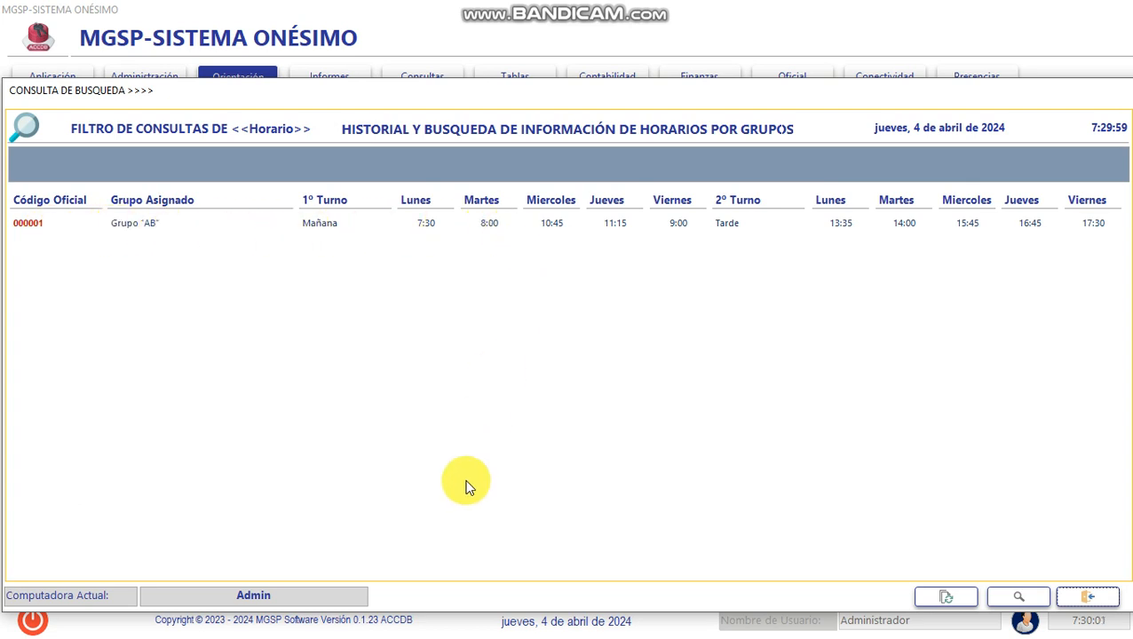
pyautogui.click(958, 604)
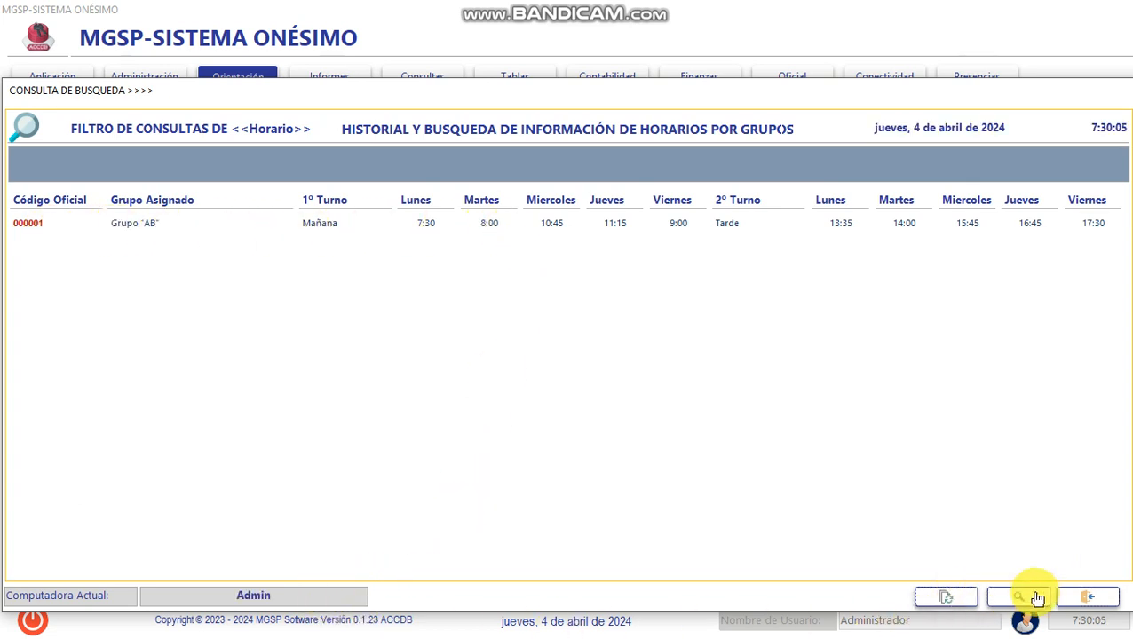
pyautogui.click(1092, 222)
pyautogui.click(128, 220)
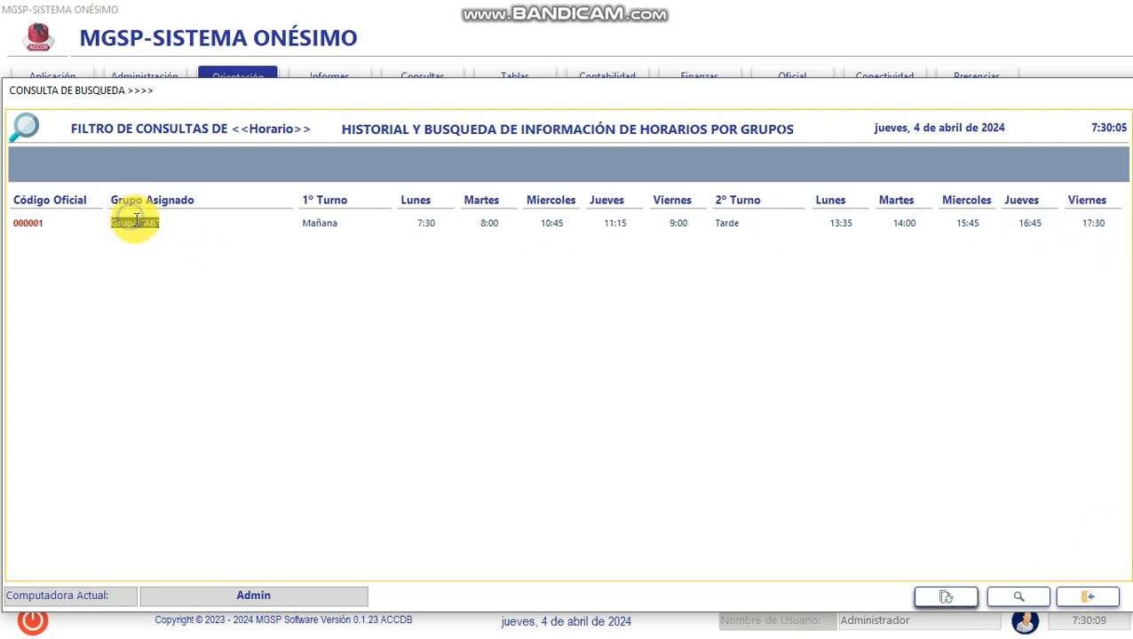
# - Set the first shift's Viernes time to 9:30 in the search and modification form, update the record and check the query list
pyautogui.click(1025, 604)
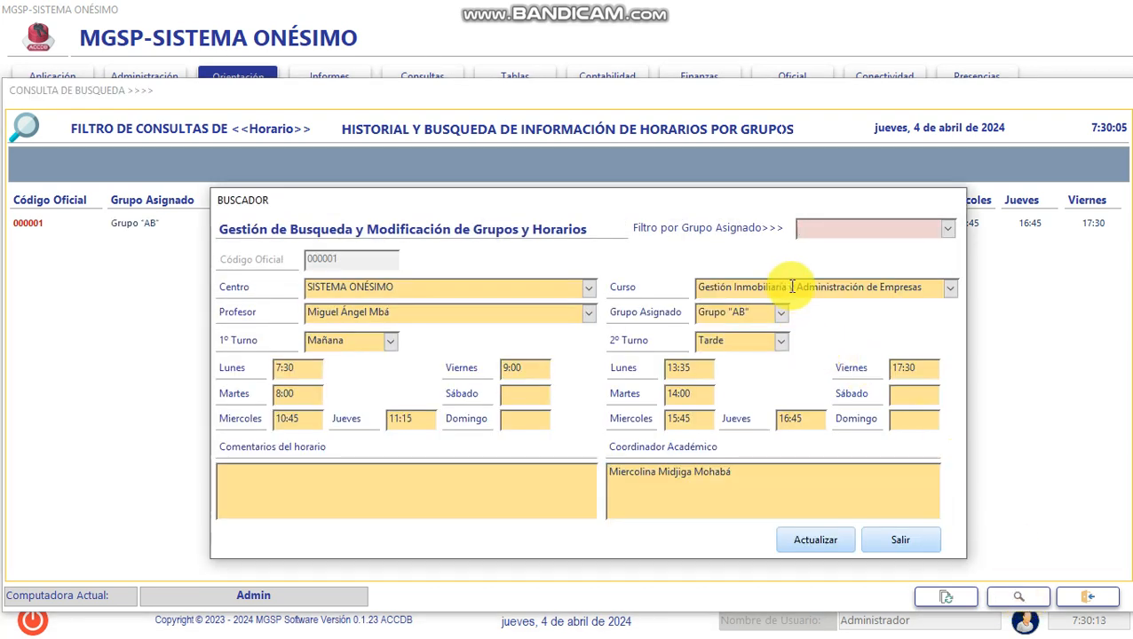
pyautogui.click(946, 229)
pyautogui.click(946, 231)
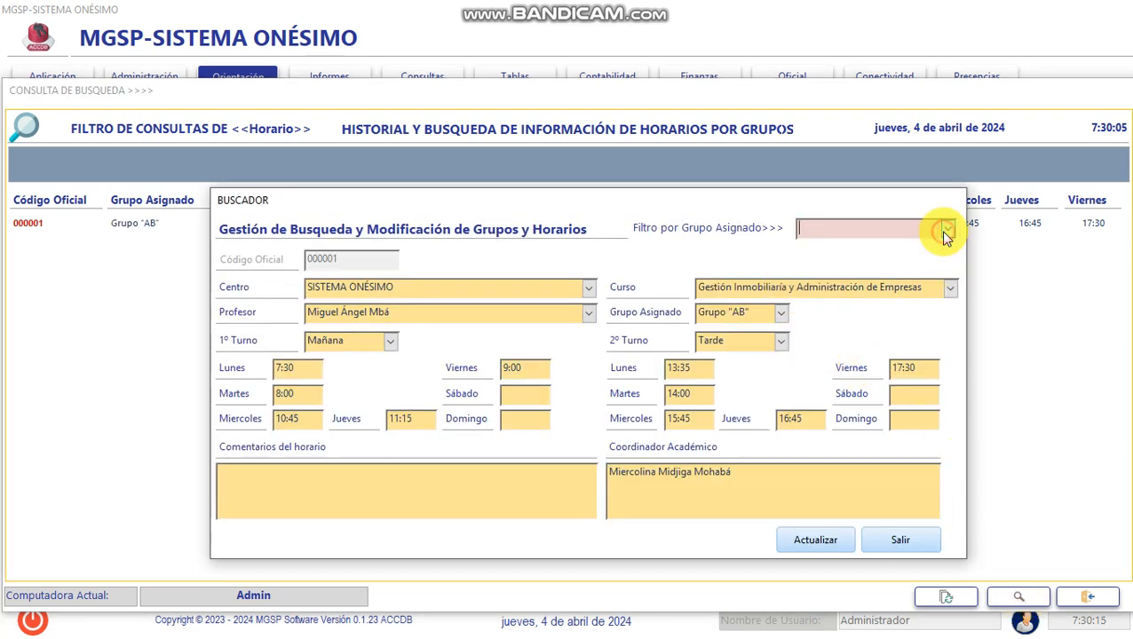
pyautogui.doubleClick(522, 366)
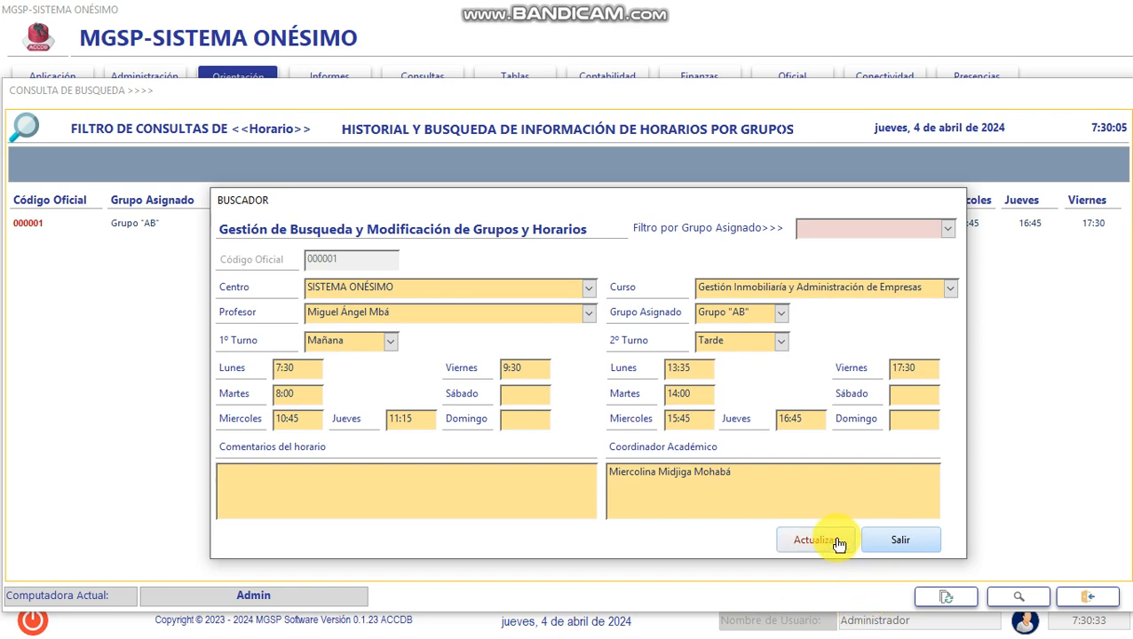
pyautogui.click(838, 542)
pyautogui.click(683, 371)
pyautogui.click(892, 542)
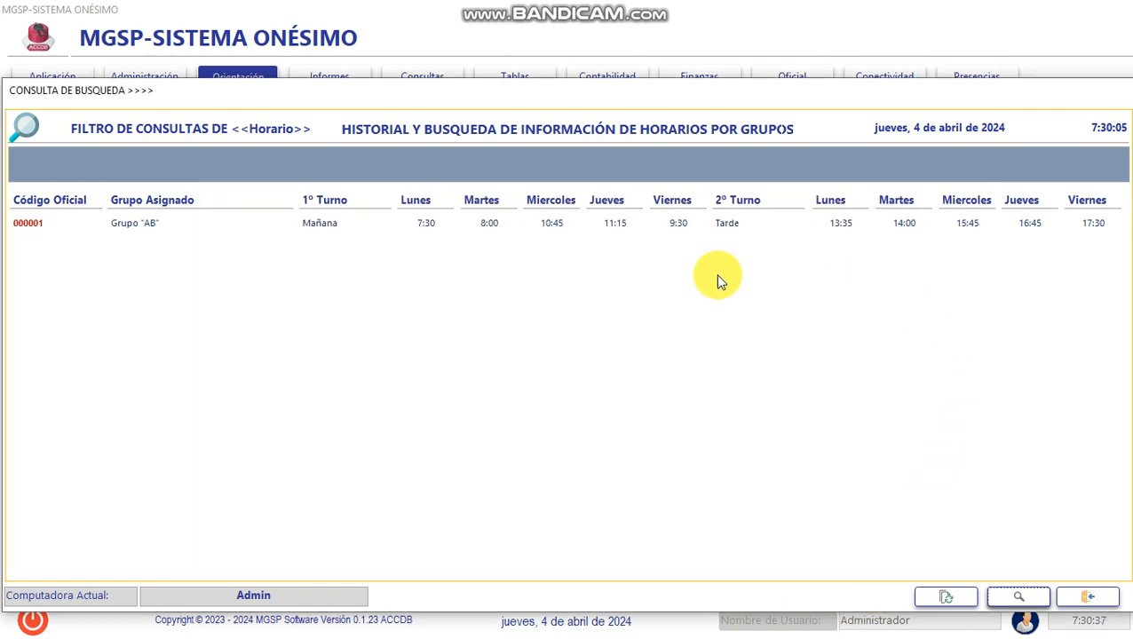
pyautogui.doubleClick(677, 223)
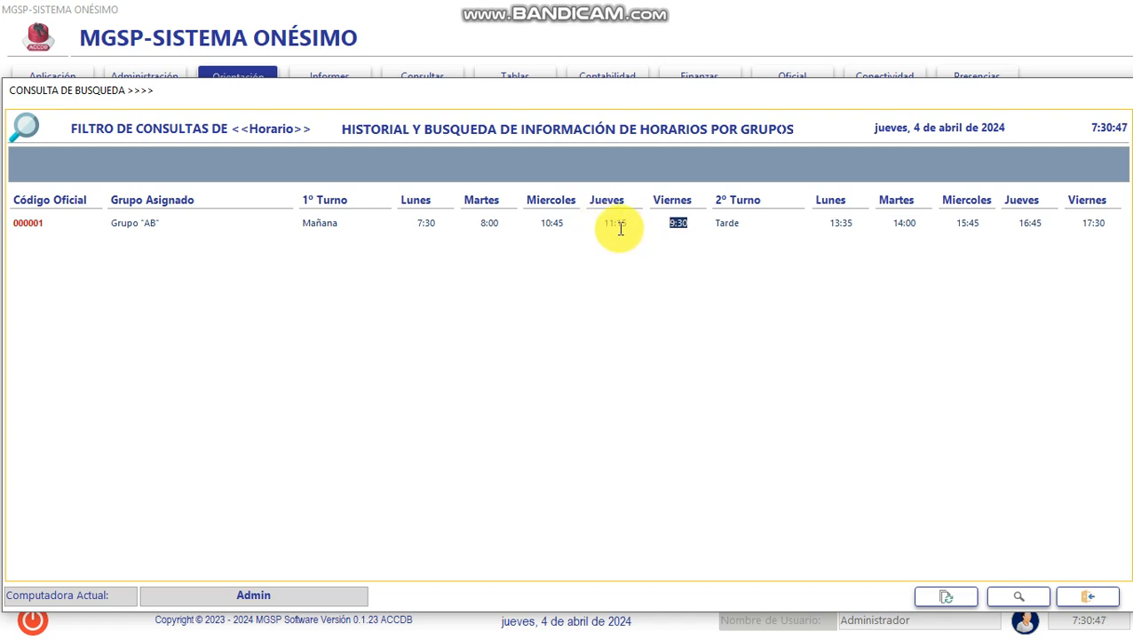
# - Set the first shift's Miercoles time to 10:00 in the search and modification form and update the record
pyautogui.click(552, 223)
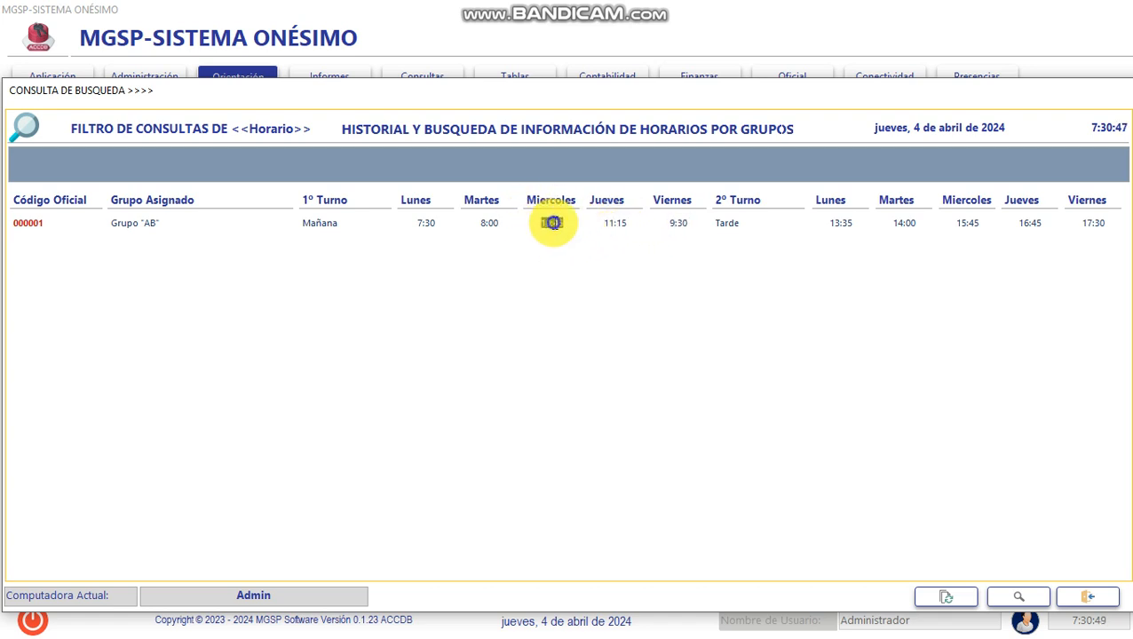
pyautogui.click(1017, 597)
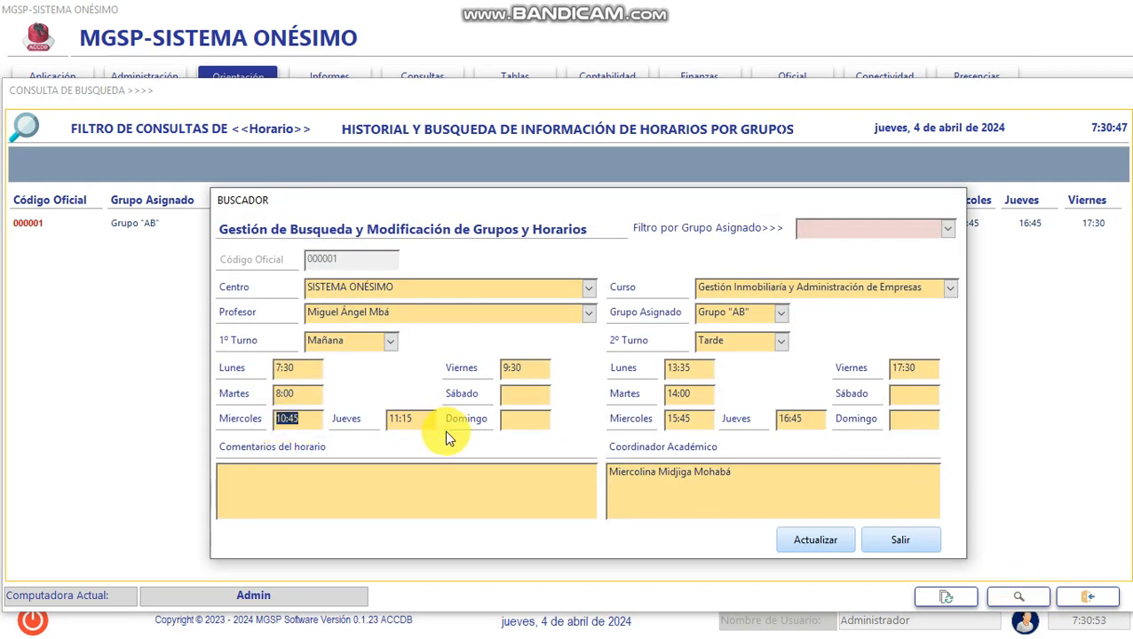
pyautogui.write('10:00')
pyautogui.moveTo(584, 204); pyautogui.dragTo(577, 253)
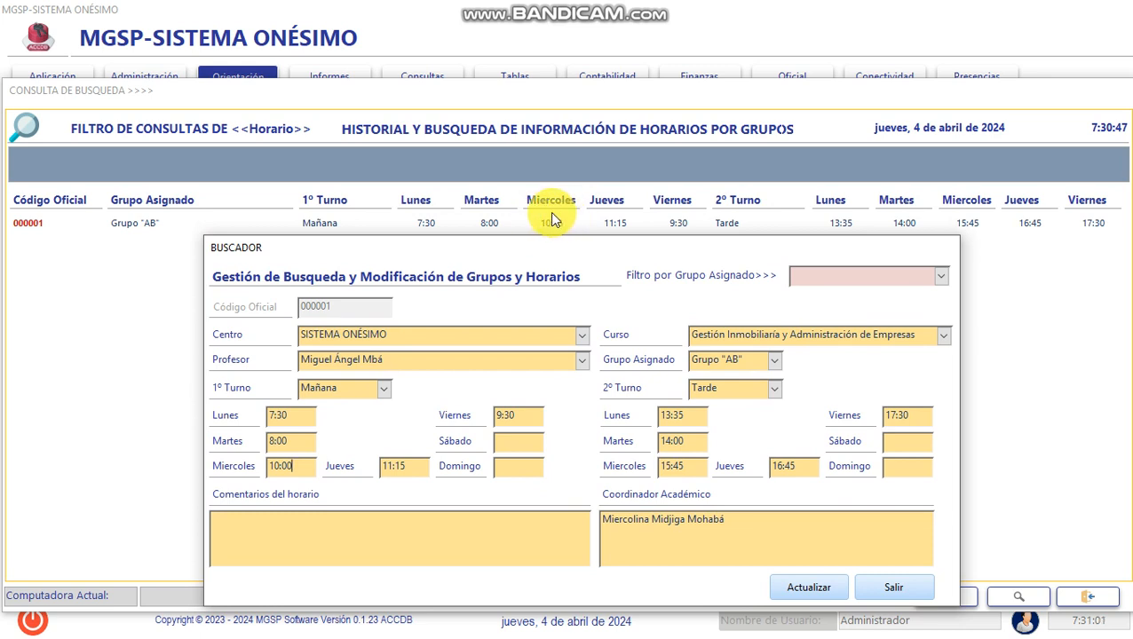
pyautogui.click(821, 586)
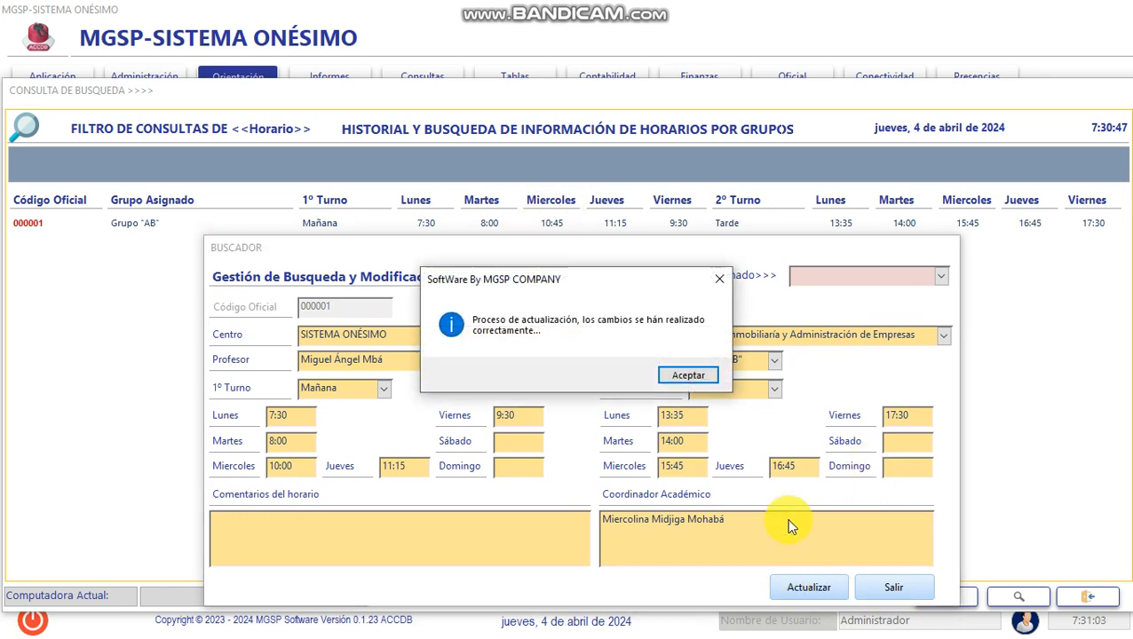
pyautogui.click(681, 376)
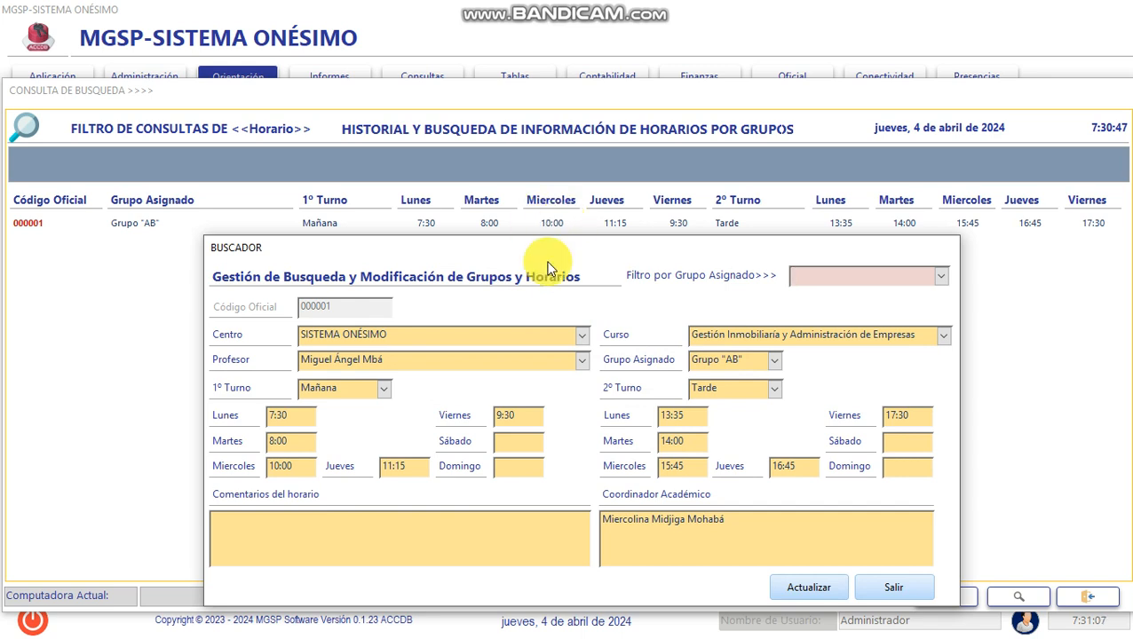
# - Check the Miercoles time against the query list, then close the modification form and the query window
pyautogui.doubleClick(280, 465)
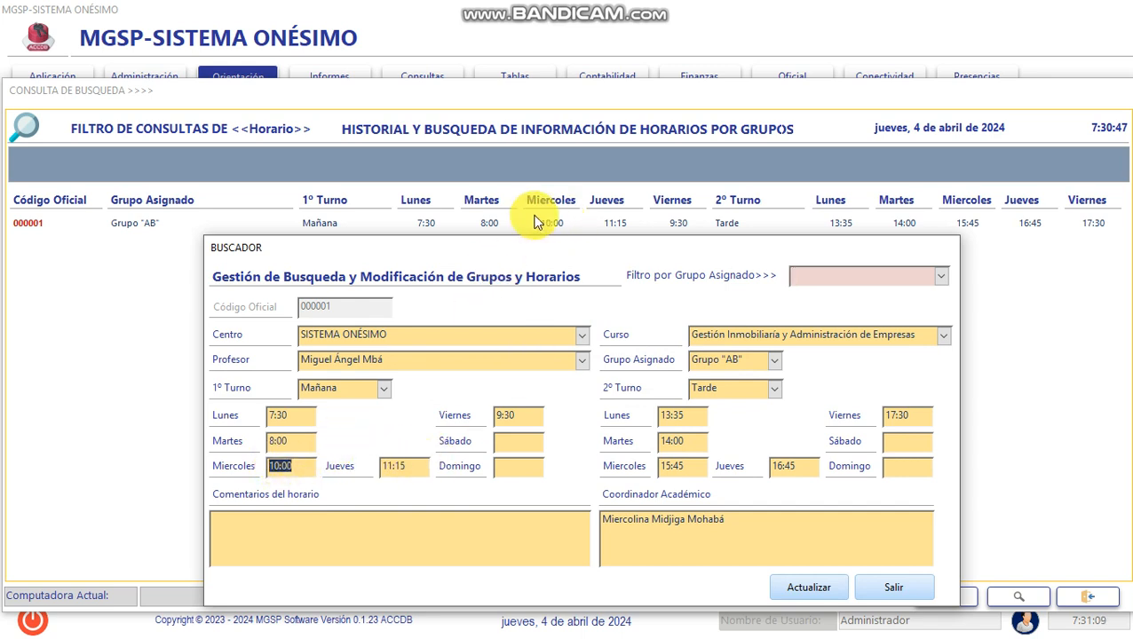
pyautogui.click(888, 592)
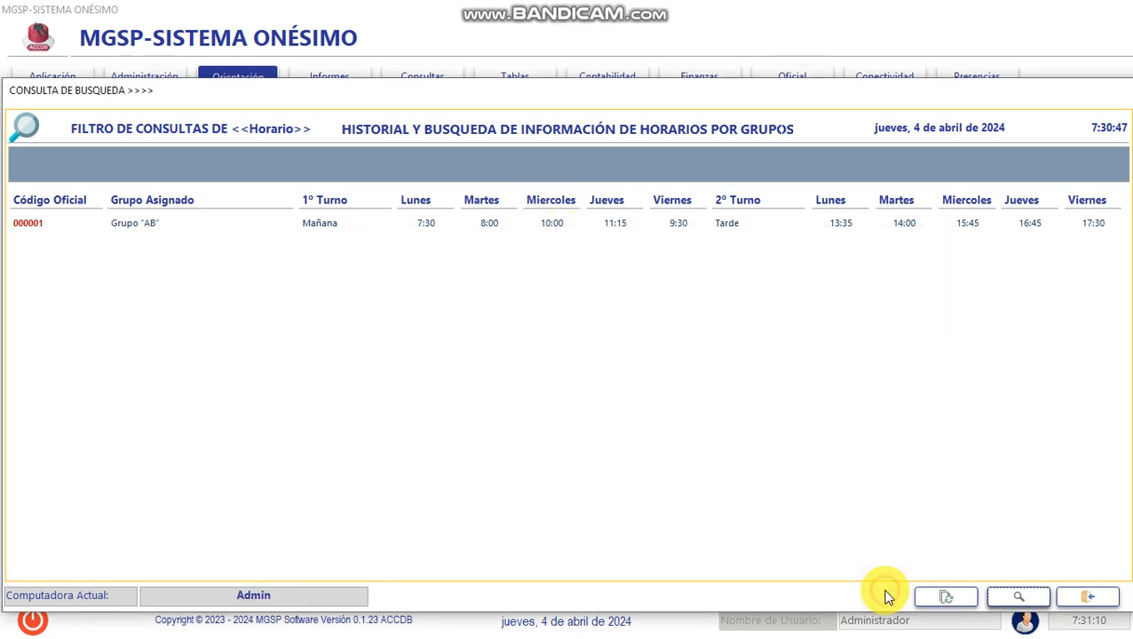
pyautogui.click(1084, 598)
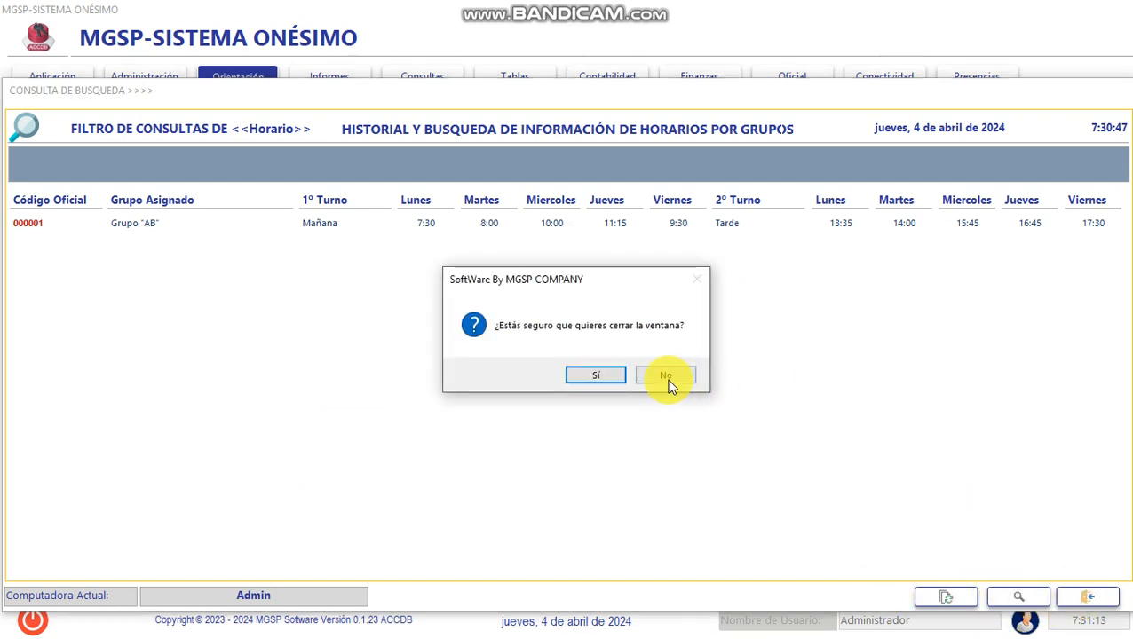
pyautogui.click(617, 375)
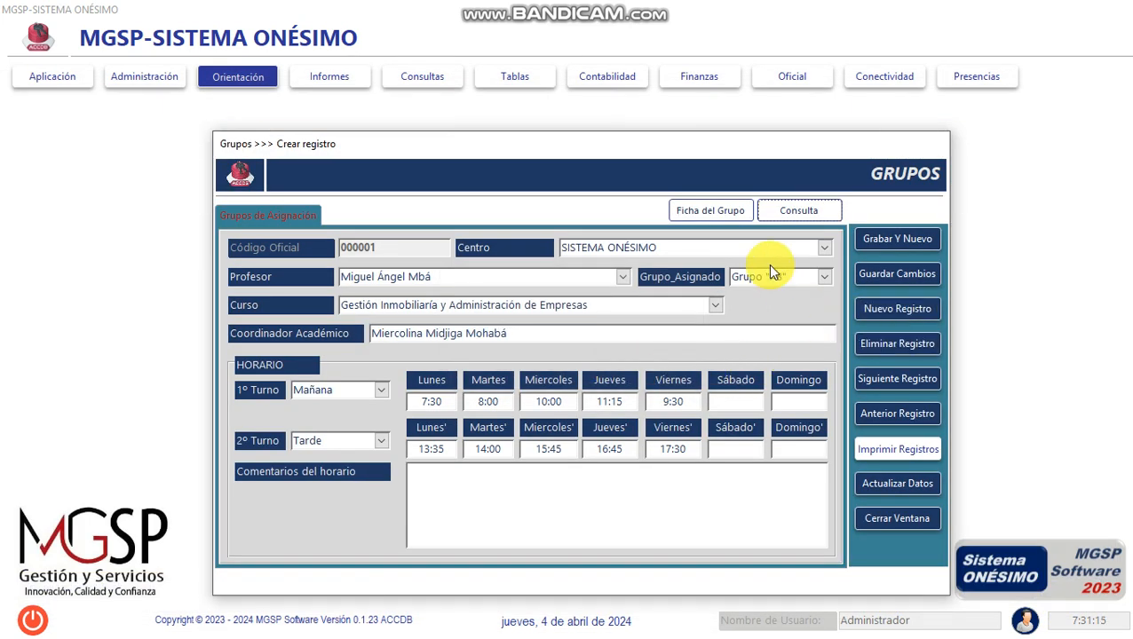
# - Review the group's Ficha de Grupos sheet and its print options without printing, check the Jueves and Viernes times, and close it
pyautogui.click(728, 213)
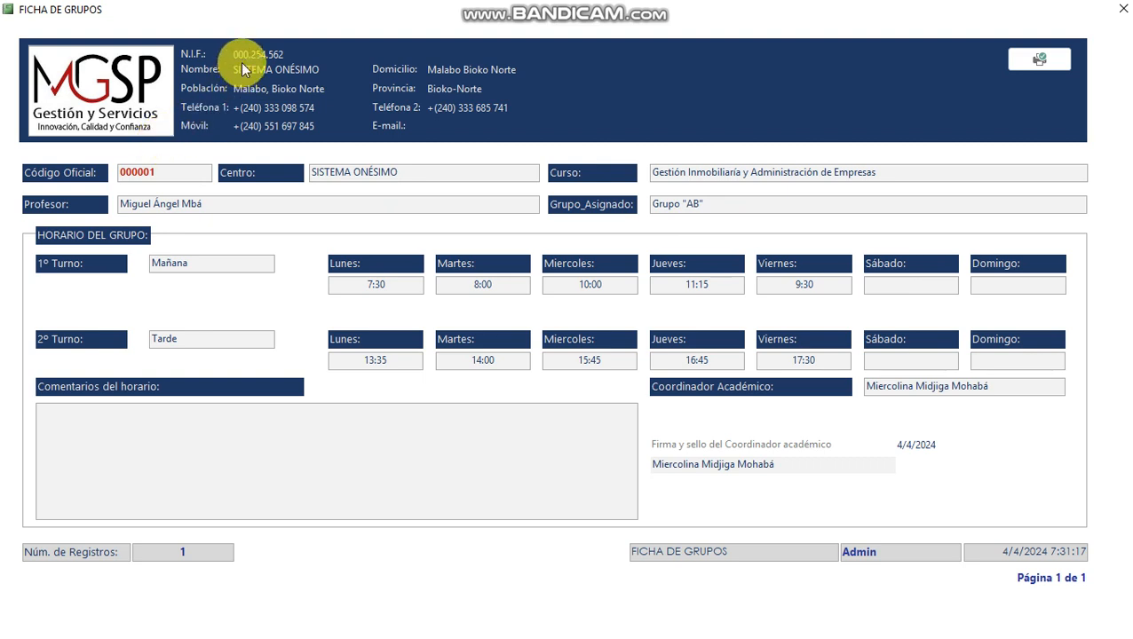
pyautogui.click(1042, 58)
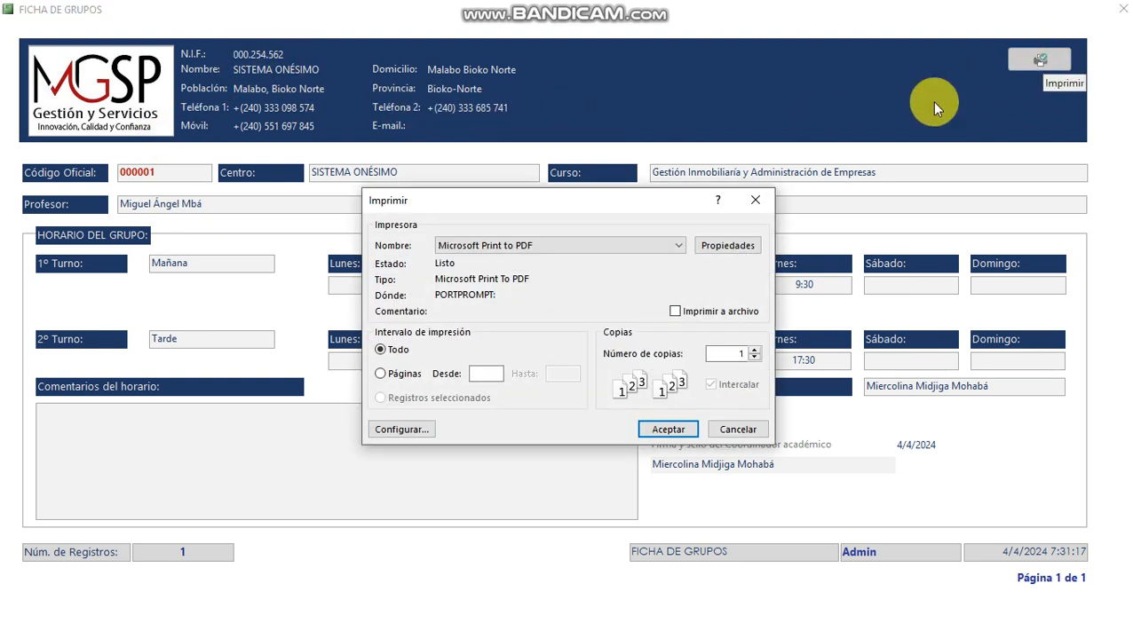
pyautogui.moveTo(691, 203); pyautogui.dragTo(669, 208)
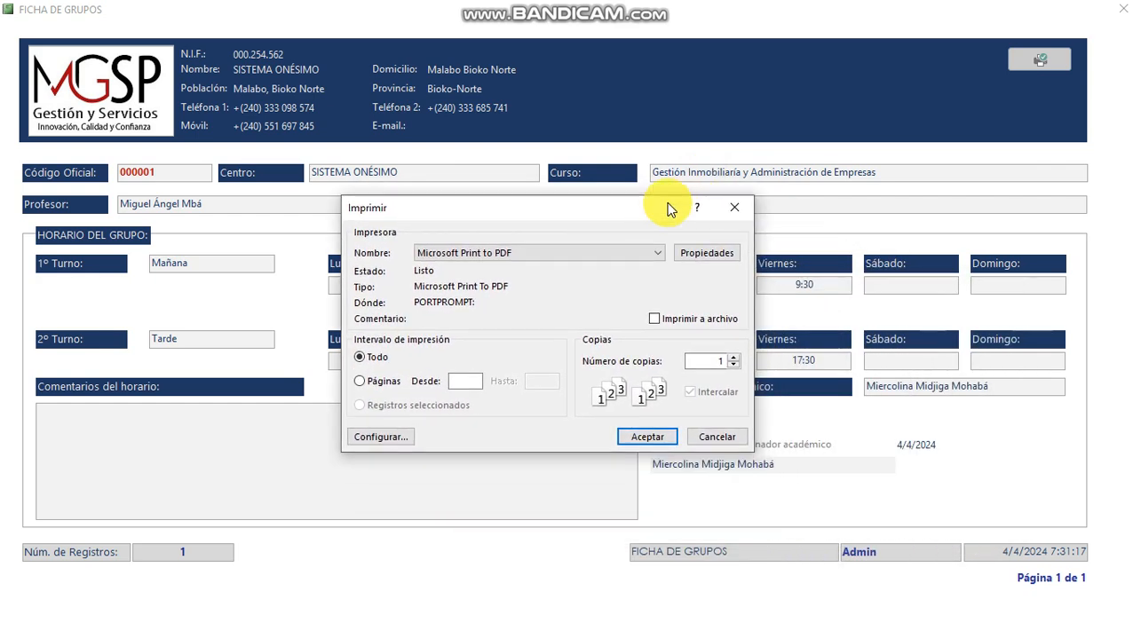
pyautogui.click(718, 436)
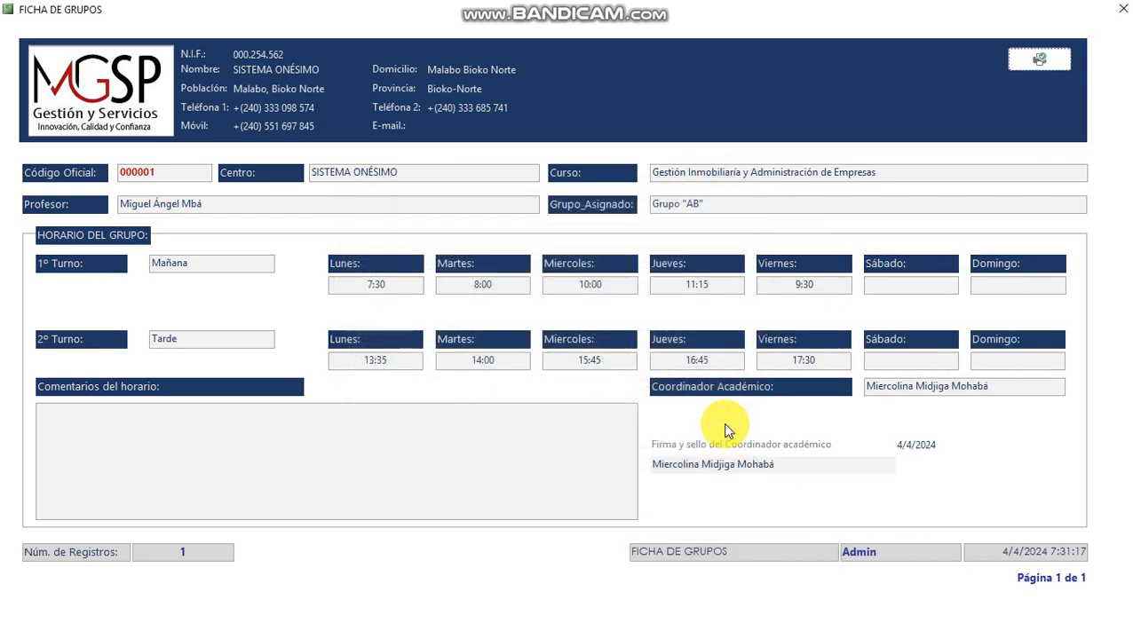
pyautogui.click(693, 285)
pyautogui.click(788, 284)
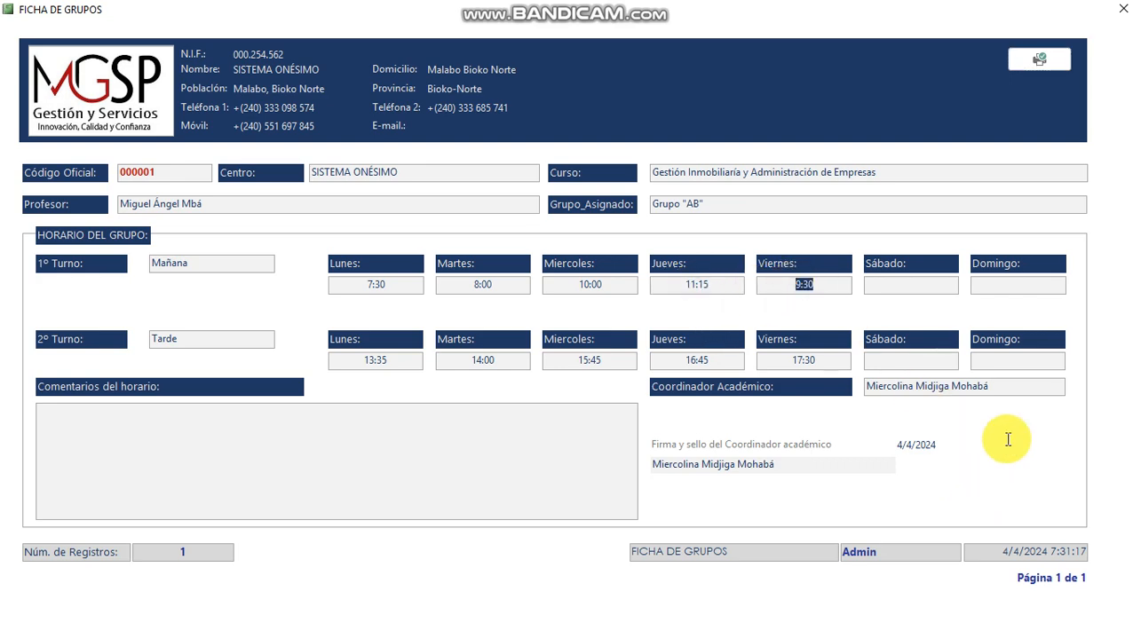
pyautogui.click(1121, 9)
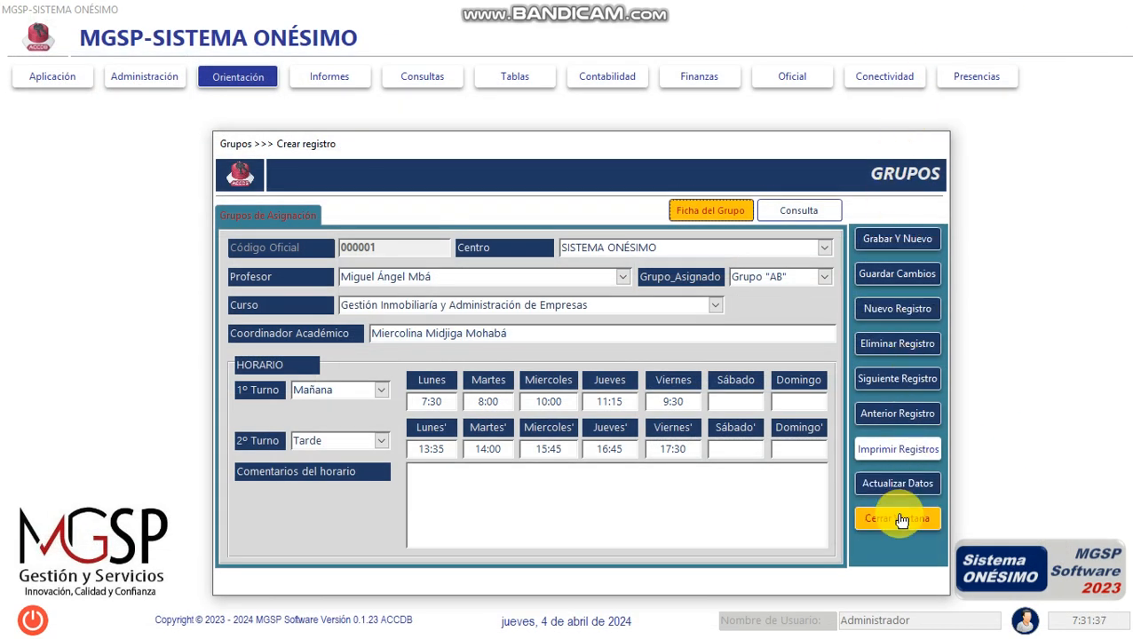
# - Close the Grupos window and exit the program, confirming both
pyautogui.click(901, 520)
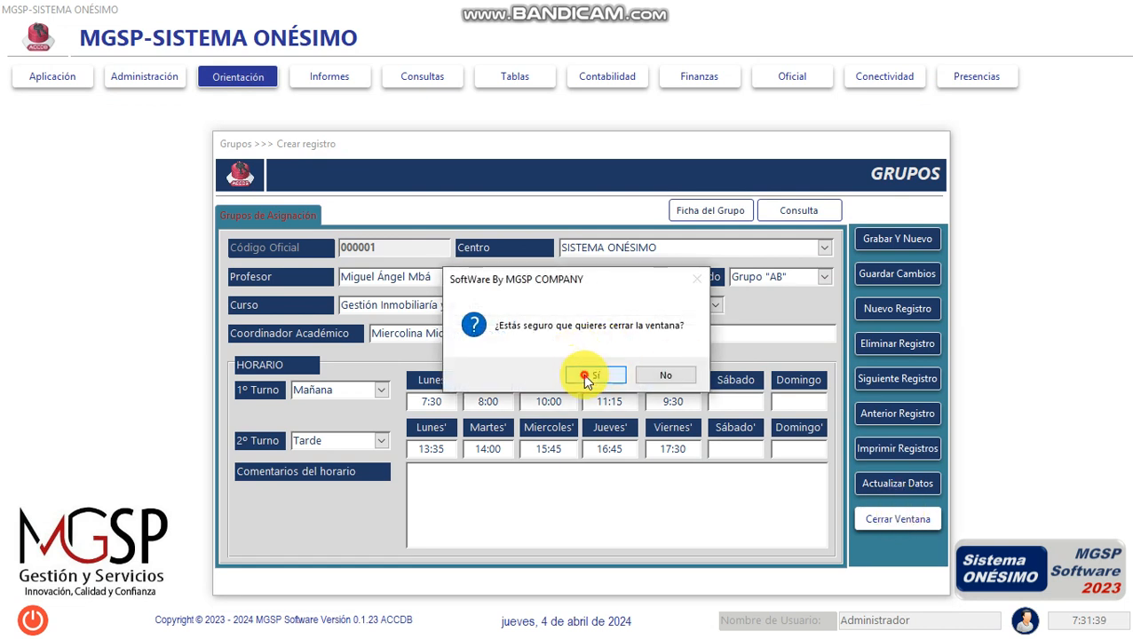
pyautogui.click(585, 377)
pyautogui.click(36, 621)
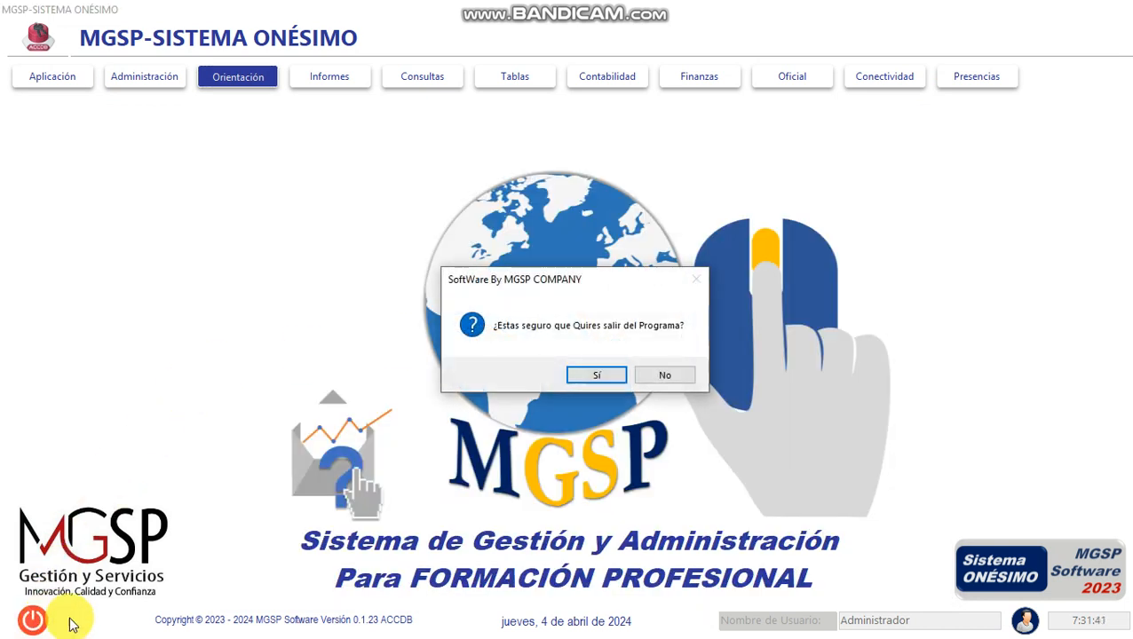
pyautogui.click(595, 378)
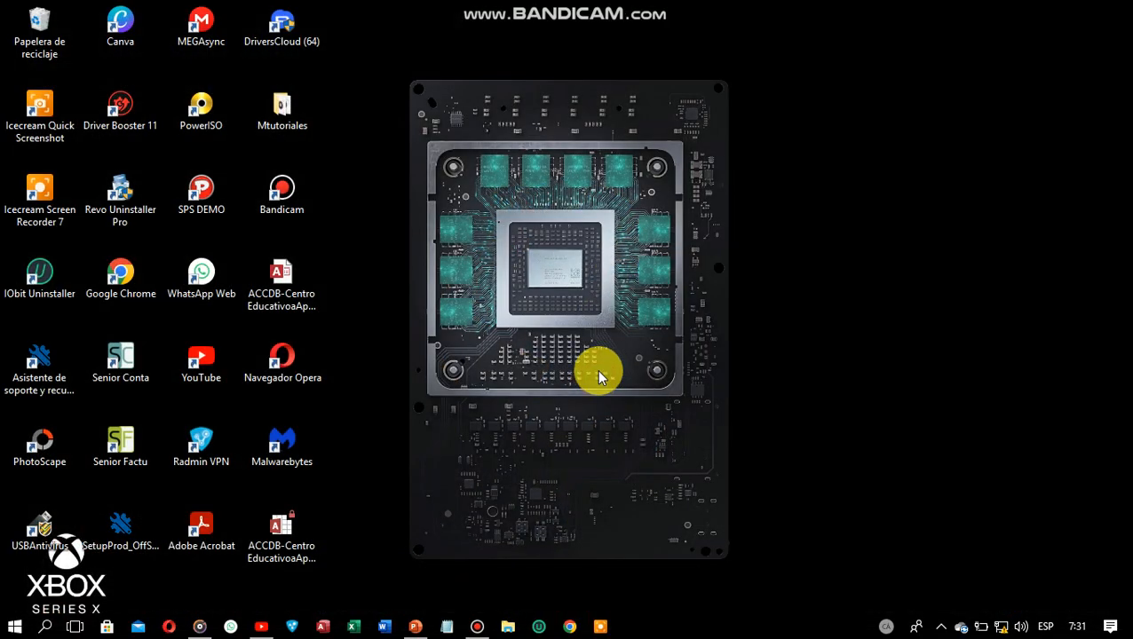
pyautogui.rightClick(676, 214)
pyautogui.click(708, 264)
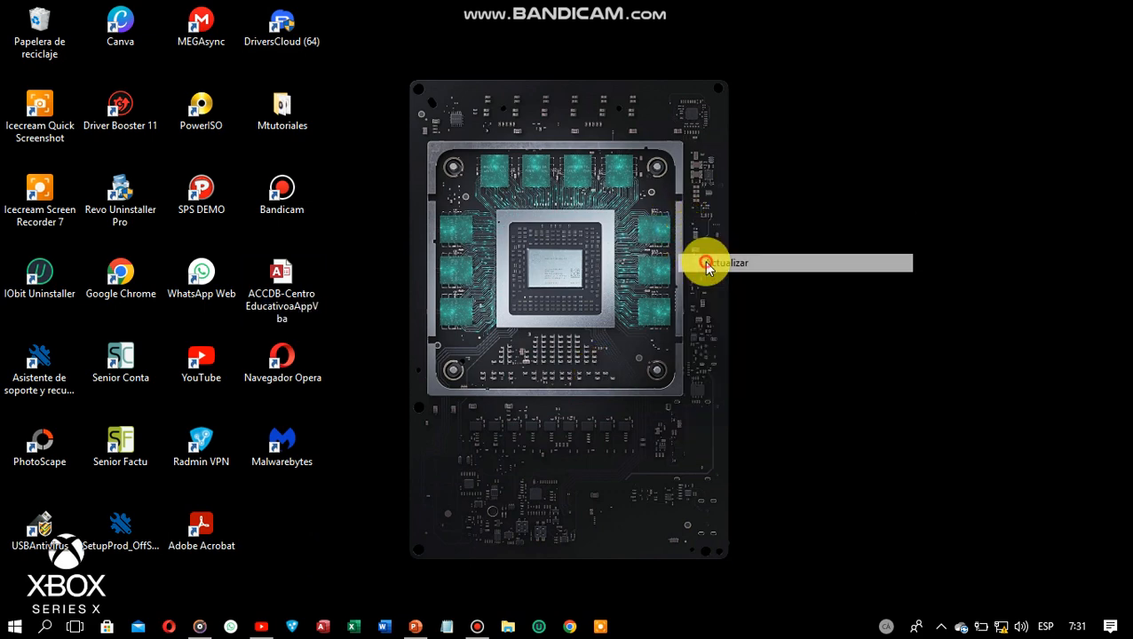
pyautogui.rightClick(816, 206)
pyautogui.click(846, 258)
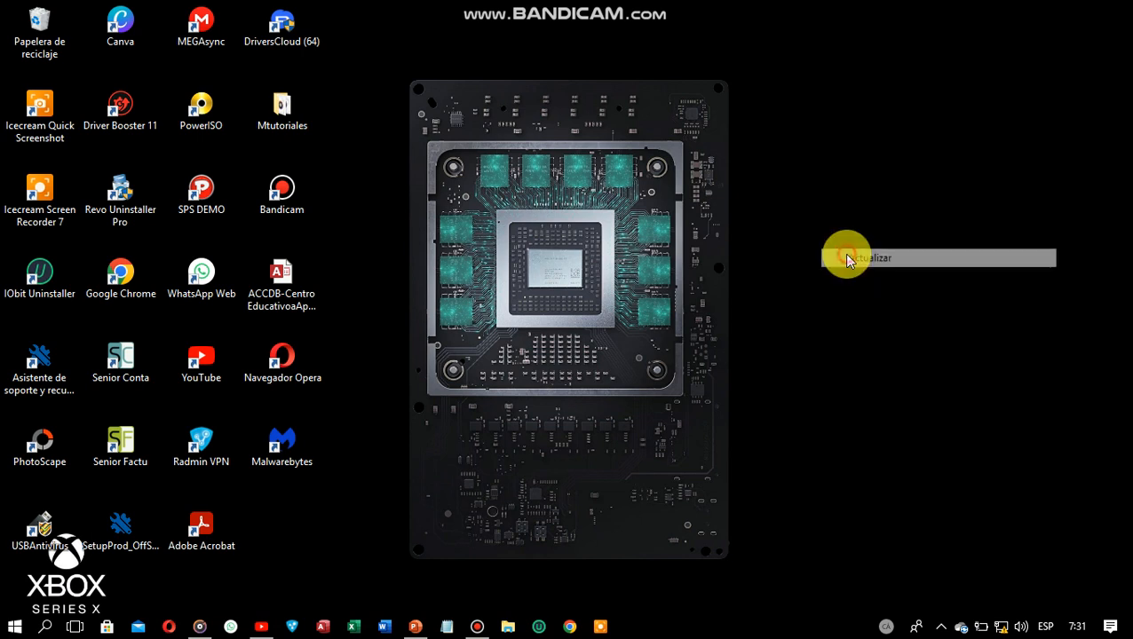